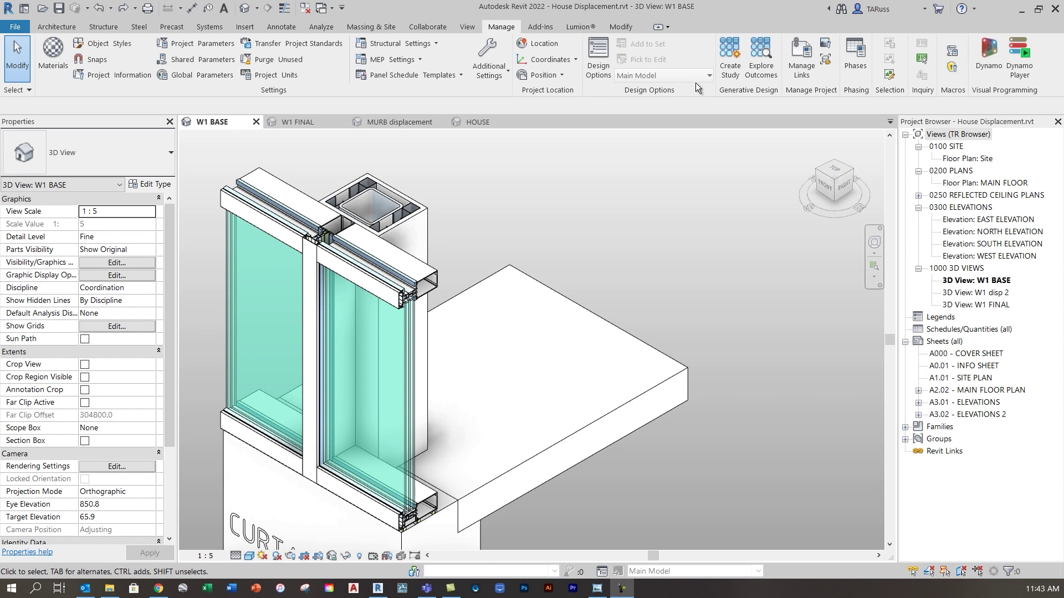
# Preview the W1 FINAL, MURB and HOUSE exploded example views, then return to W1 BASE.
pyautogui.click(297, 124)
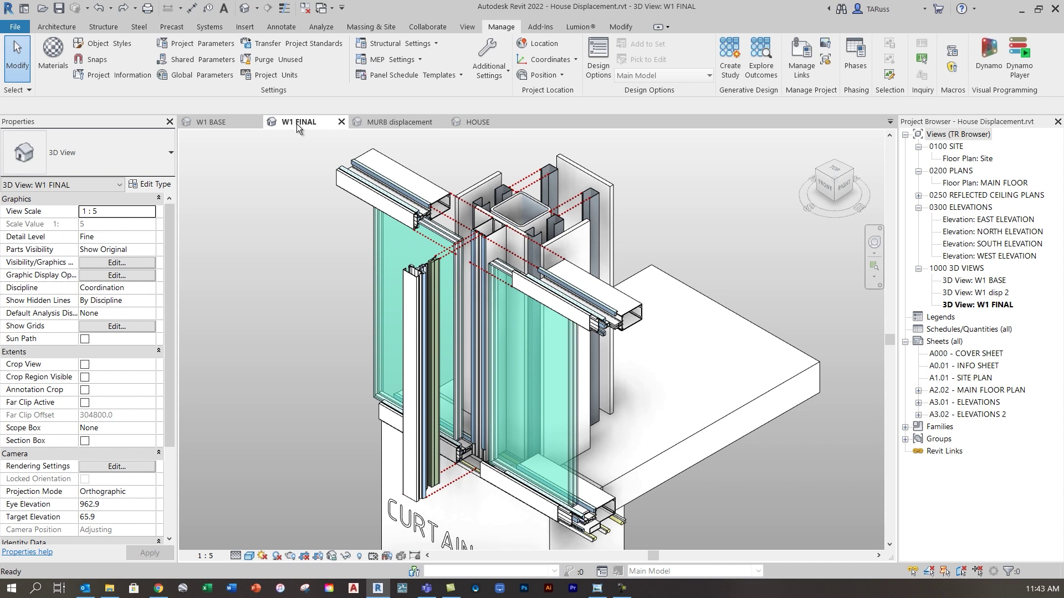
pyautogui.click(218, 119)
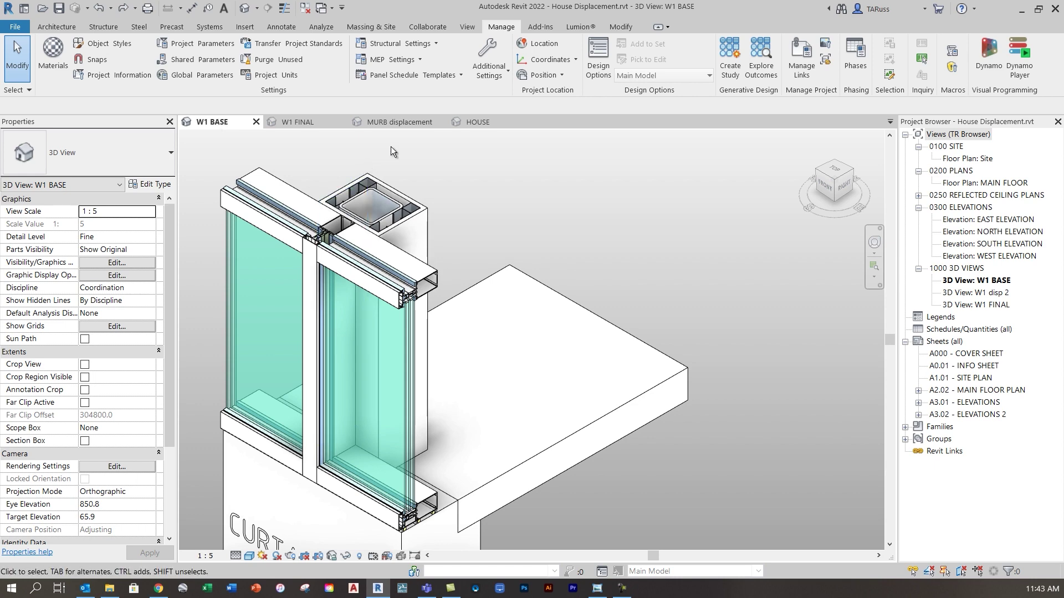
pyautogui.click(389, 121)
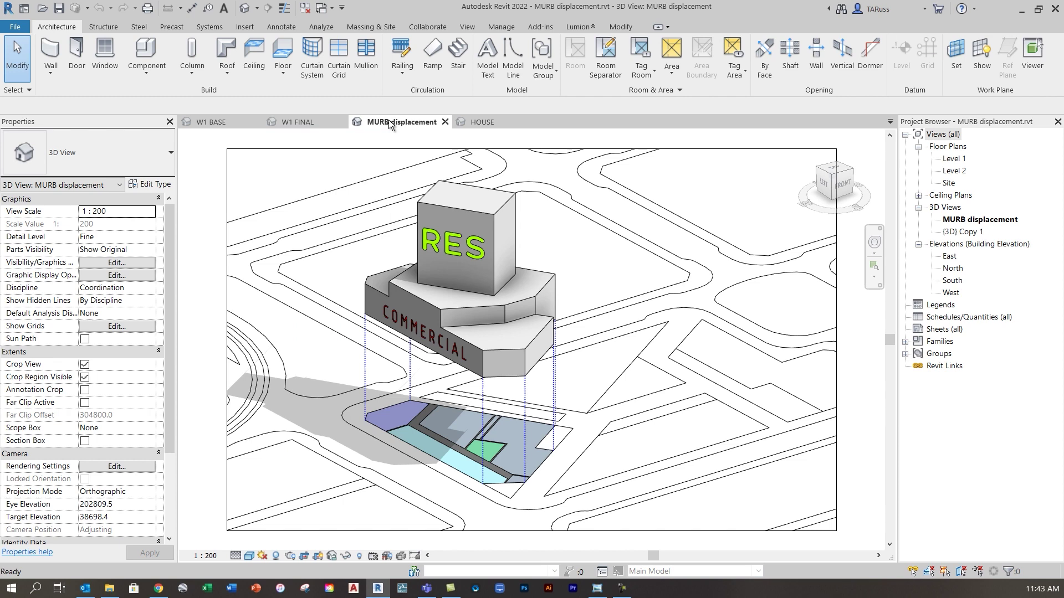
pyautogui.click(492, 126)
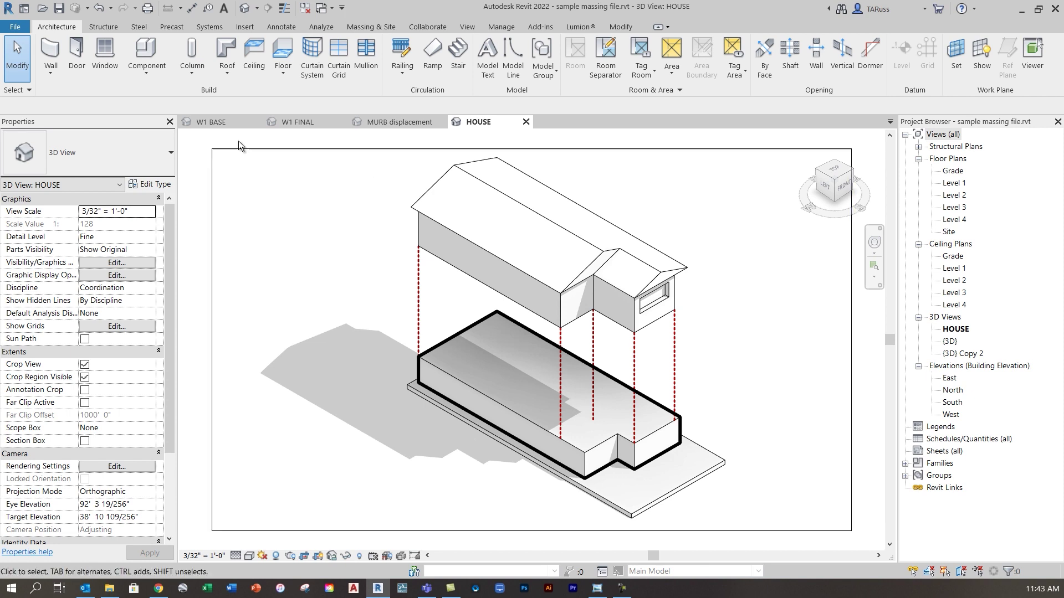
pyautogui.click(212, 125)
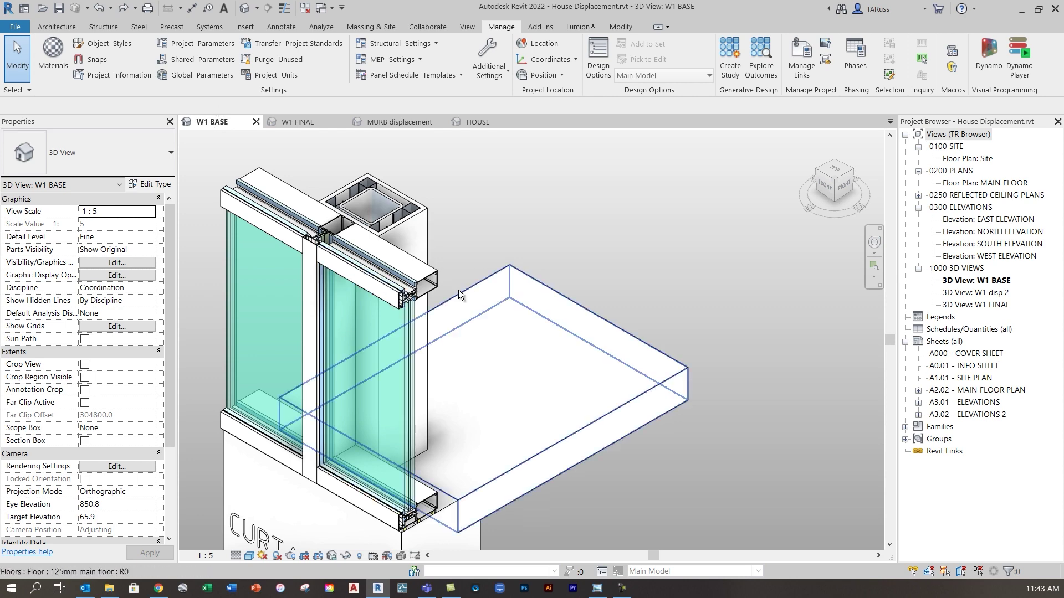
# Select the mullion cap, vertical mullion, left mullion pieces and box mullion profile together.
pyautogui.scroll(5, 423, 292)
pyautogui.scroll(5, 423, 291)
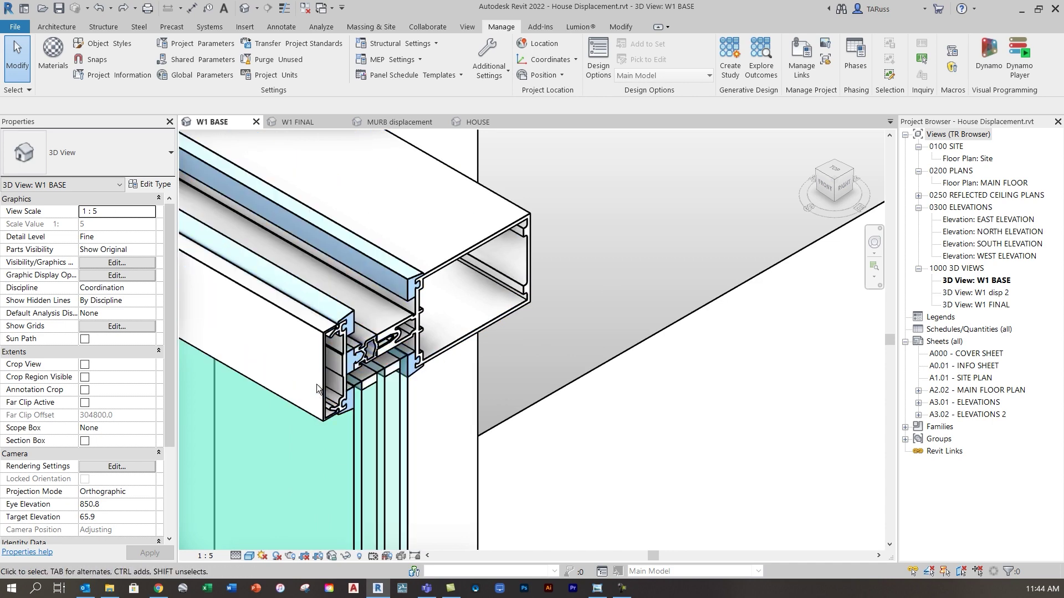
pyautogui.scroll(2, 331, 348)
pyautogui.click(322, 356)
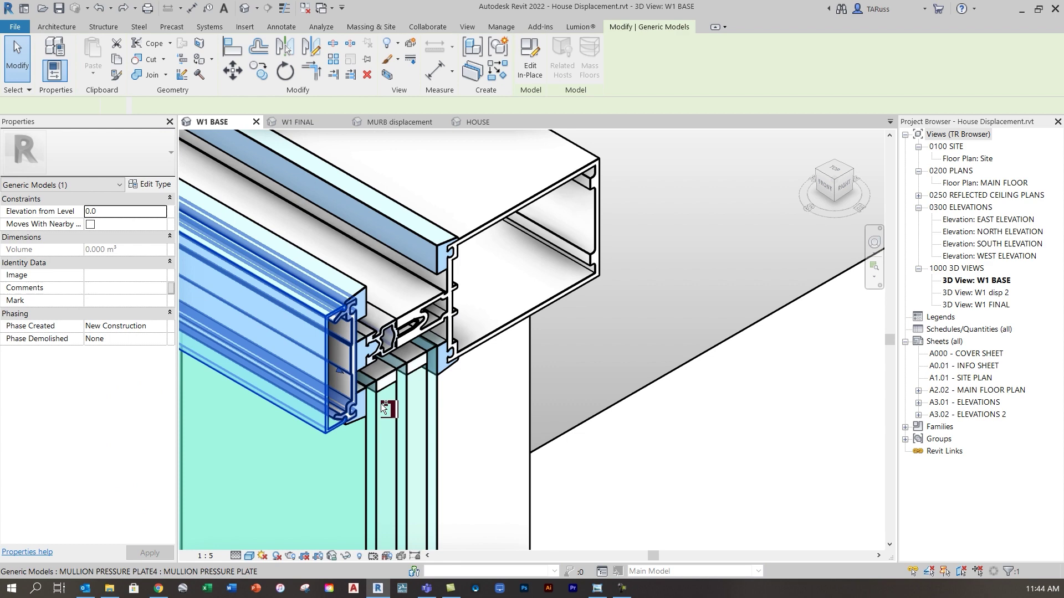
pyautogui.keyDown('ctrl'); pyautogui.click(424, 321); pyautogui.keyUp('ctrl')
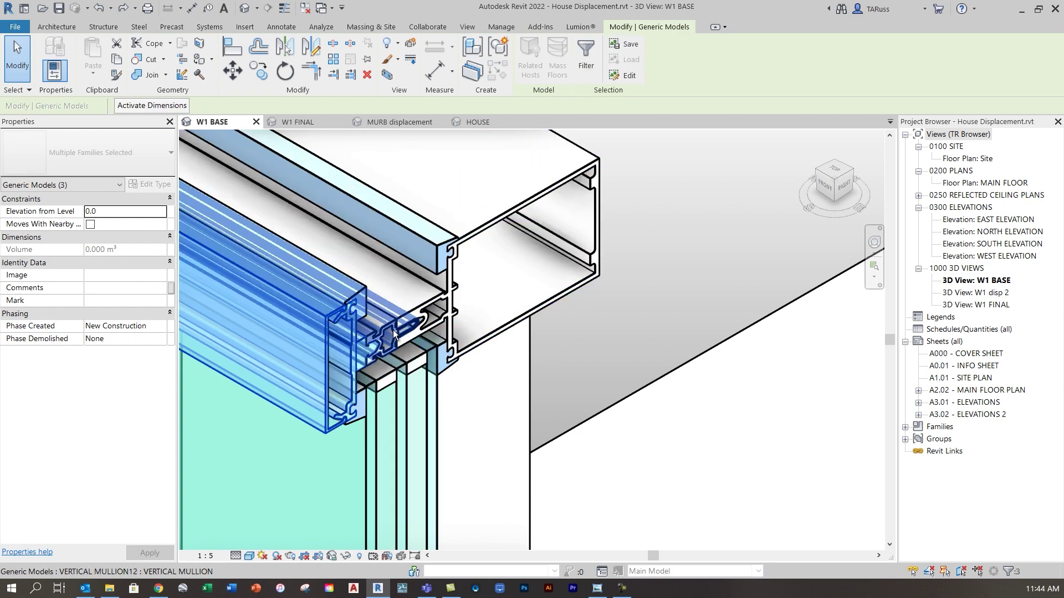
pyautogui.keyDown('ctrl'); pyautogui.click(388, 329); pyautogui.keyUp('ctrl')
pyautogui.keyDown('ctrl'); pyautogui.click(420, 308); pyautogui.keyUp('ctrl')
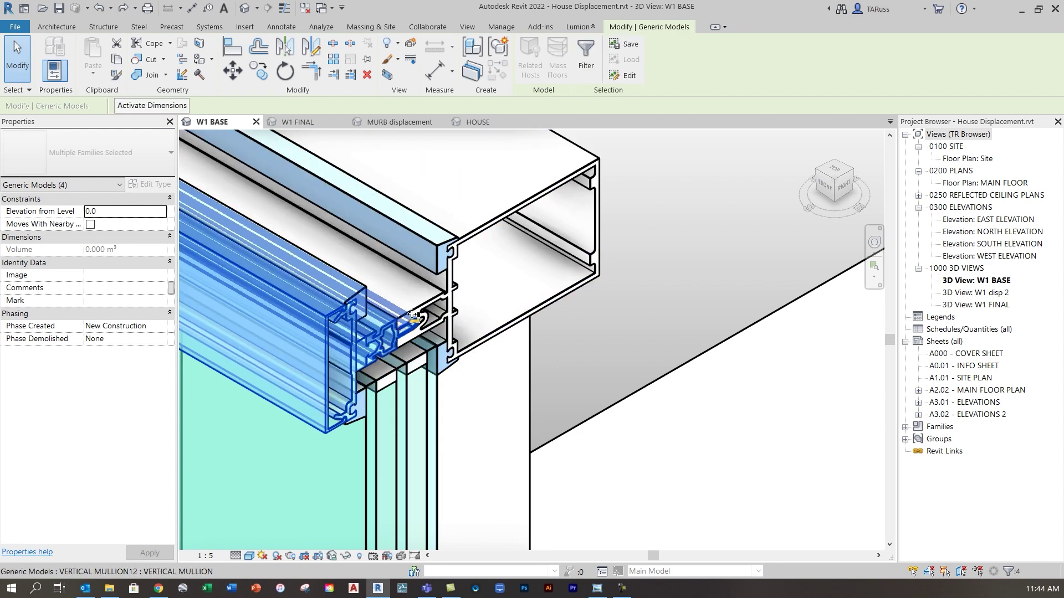
pyautogui.keyDown('ctrl'); pyautogui.click(414, 307); pyautogui.keyUp('ctrl')
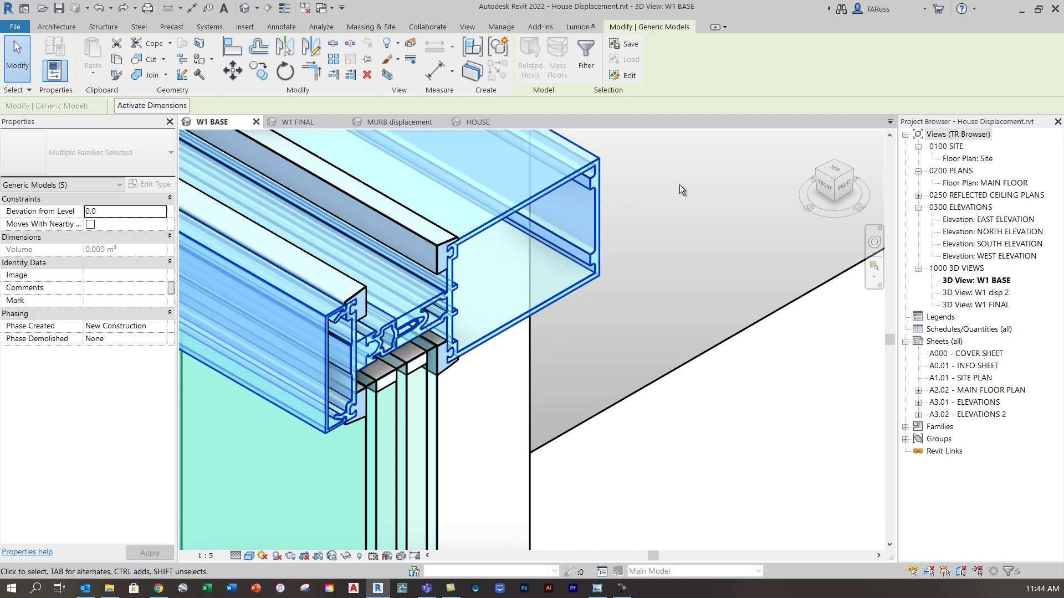
pyautogui.scroll(-5, 405, 304)
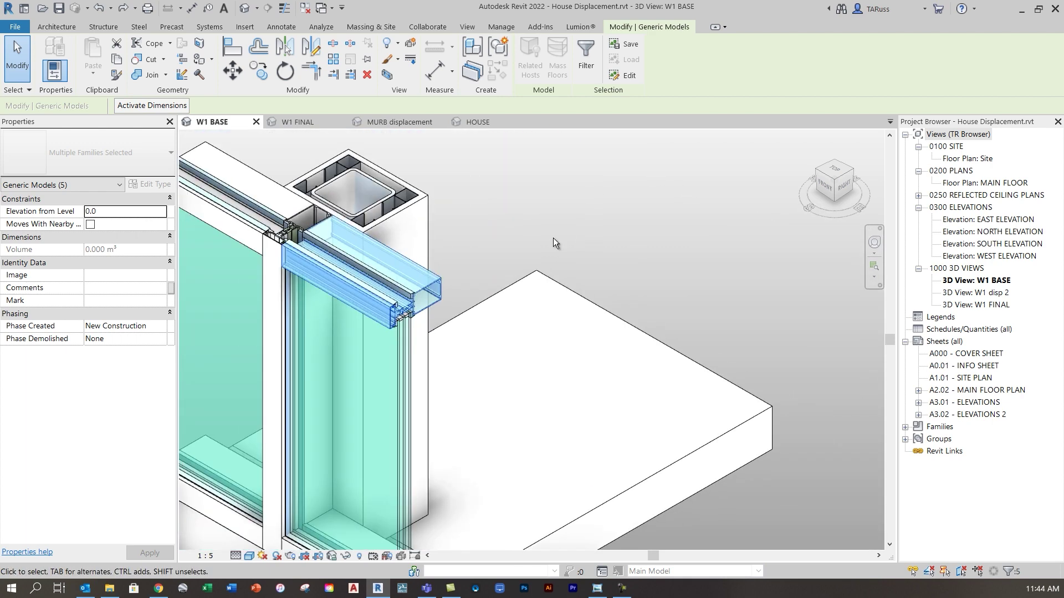
# Create a displacement set from the selected parts and drag them out along X.
pyautogui.click(412, 47)
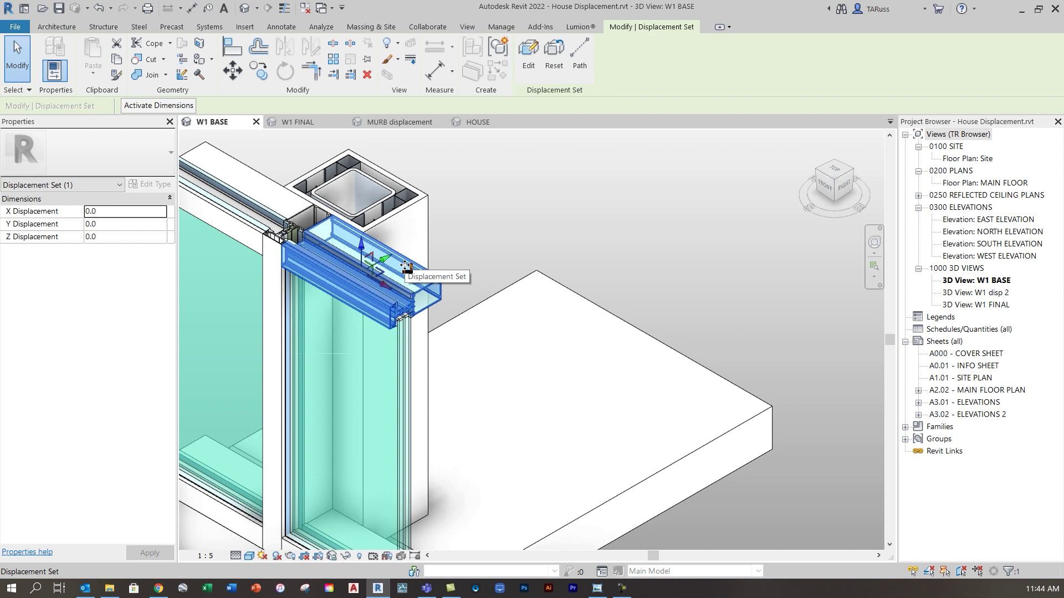
pyautogui.scroll(2, 389, 261)
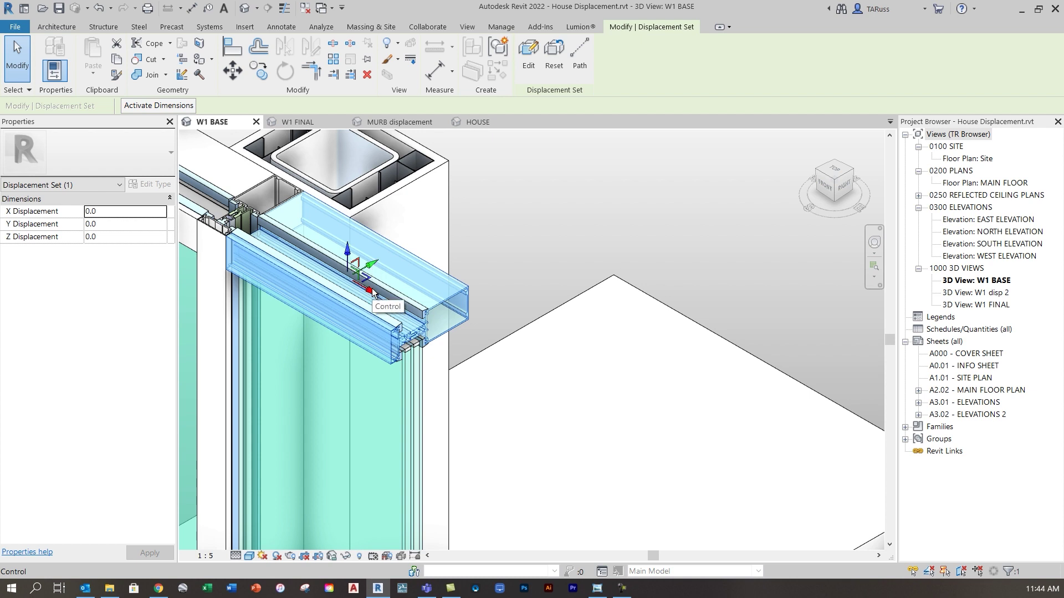
pyautogui.moveTo(370, 292); pyautogui.dragTo(637, 402)
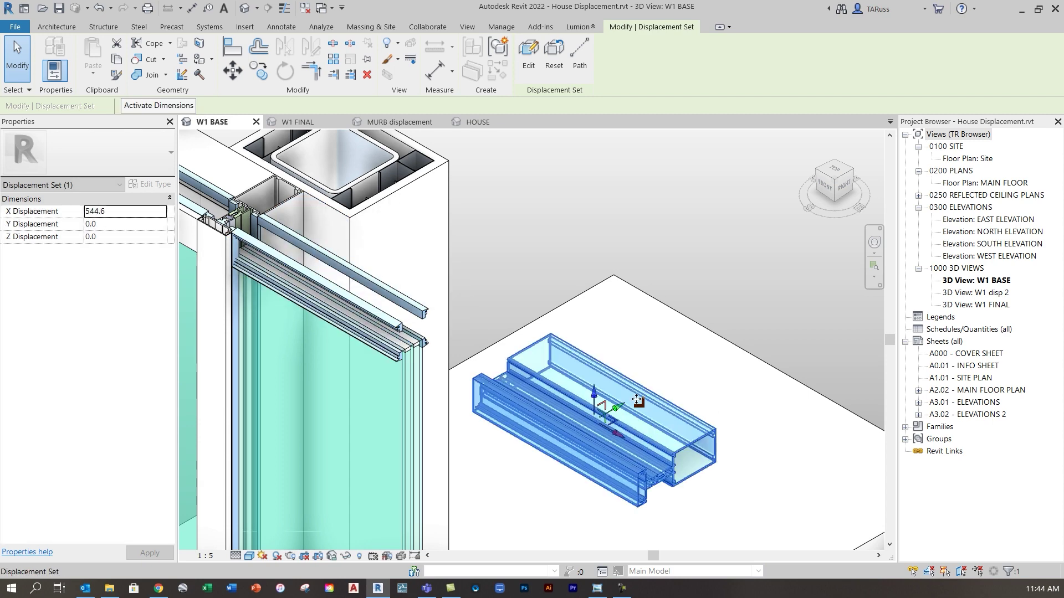
# Set the displacement set's X Displacement to exactly 500.
pyautogui.click(114, 211)
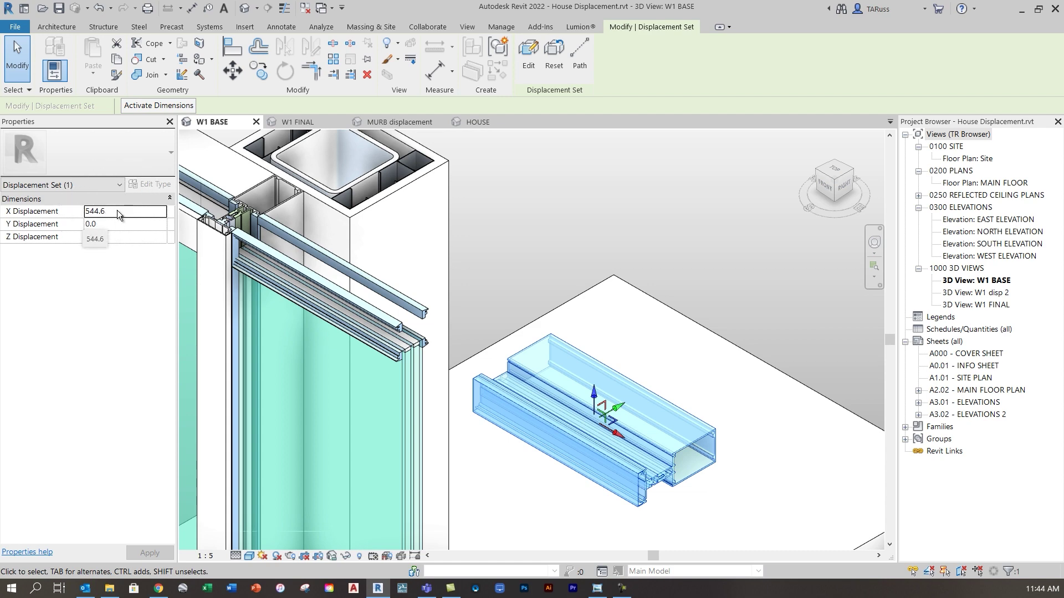
pyautogui.doubleClick(117, 211)
pyautogui.write('500')
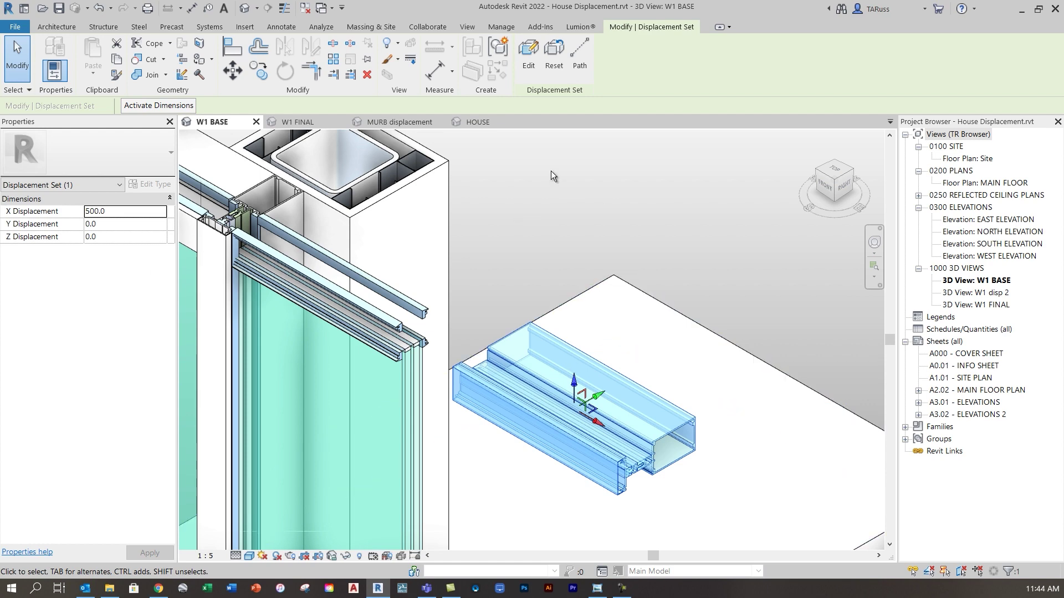
pyautogui.scroll(-4, 551, 170)
pyautogui.scroll(6, 480, 257)
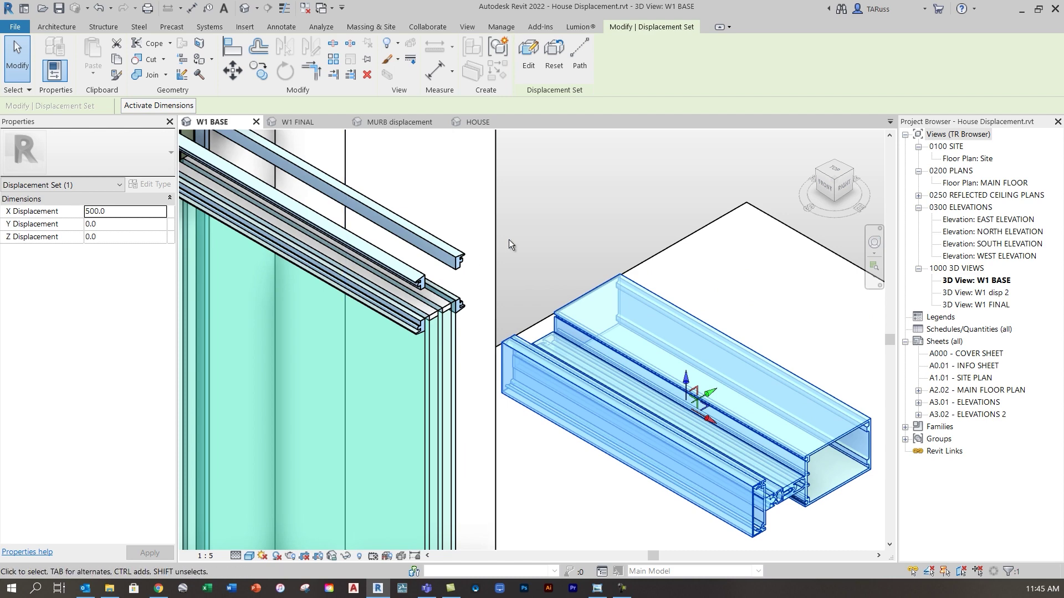
pyautogui.scroll(-2, 520, 261)
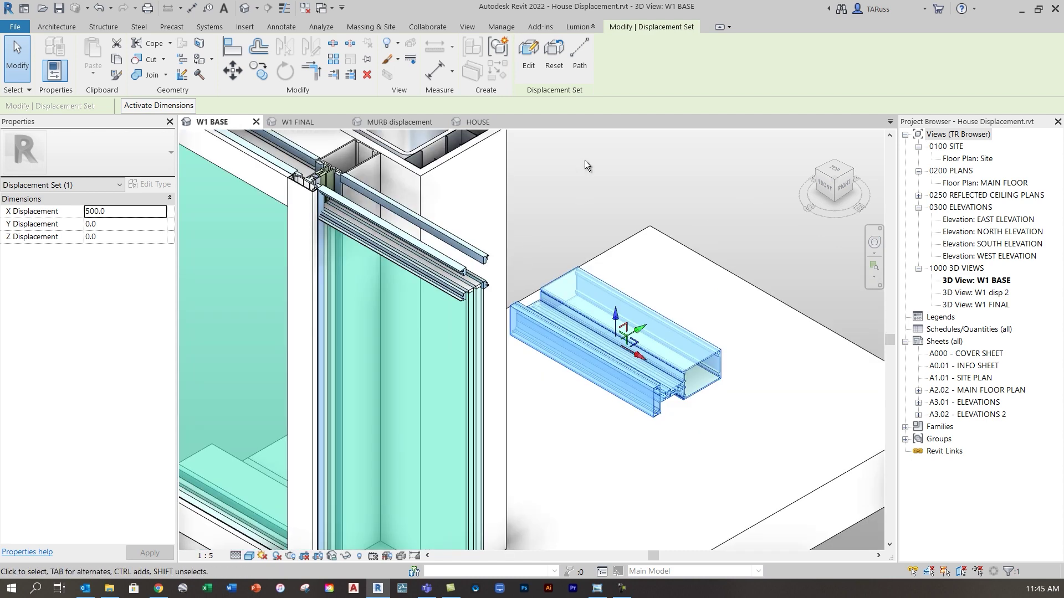
# Add the horizontal mullion gaskets as members of the existing displacement set.
pyautogui.click(528, 55)
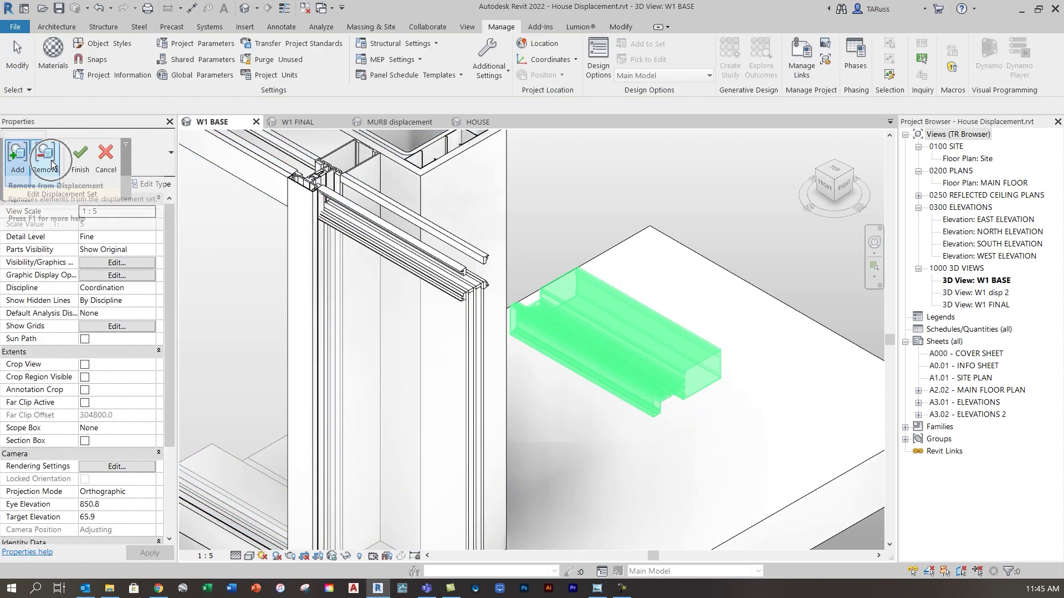
pyautogui.click(52, 164)
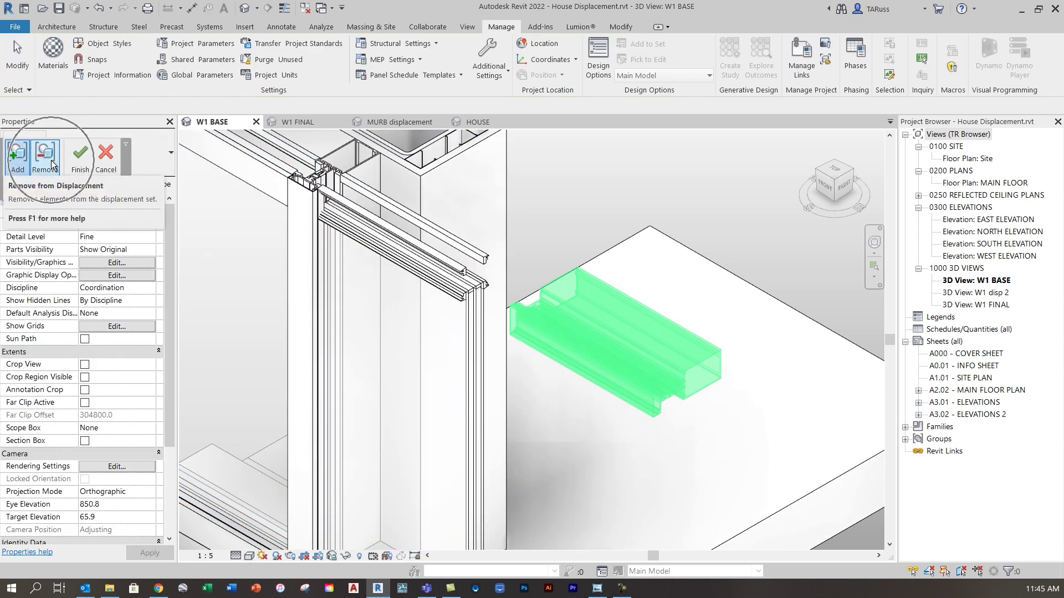
pyautogui.click(481, 258)
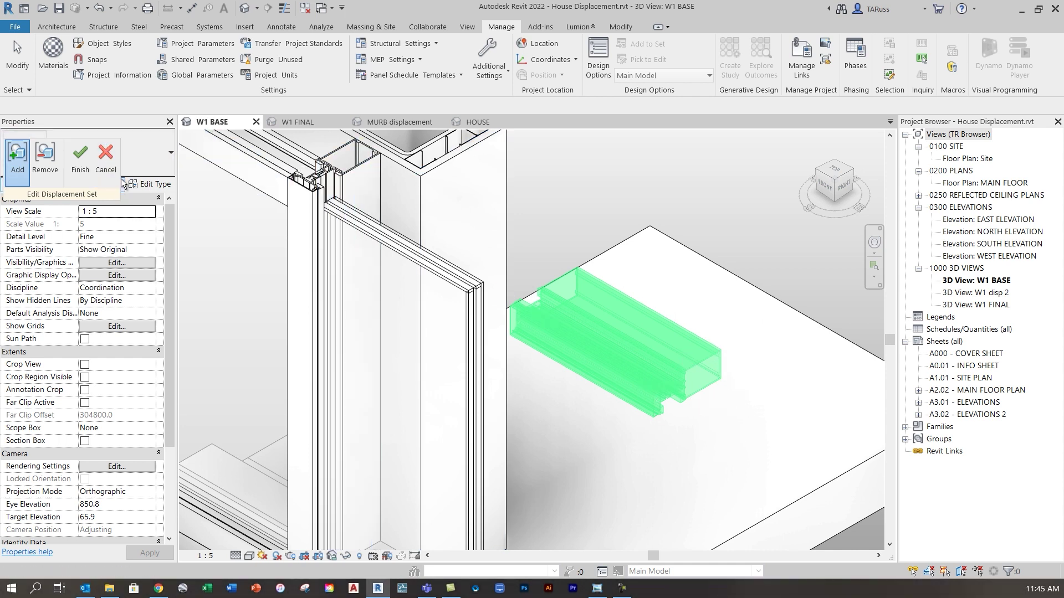
pyautogui.click(79, 158)
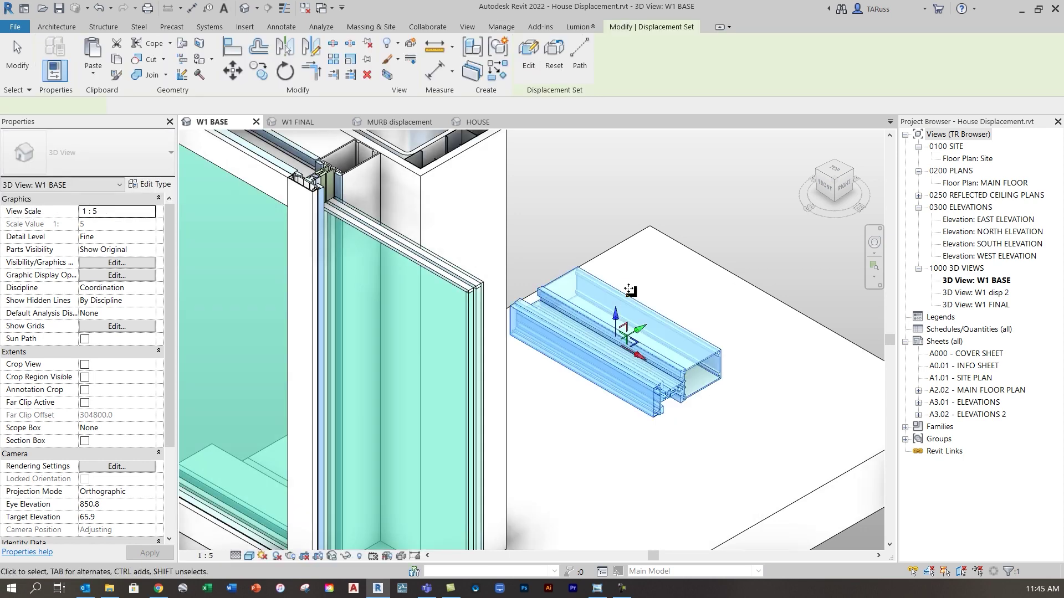
pyautogui.scroll(-1, 711, 369)
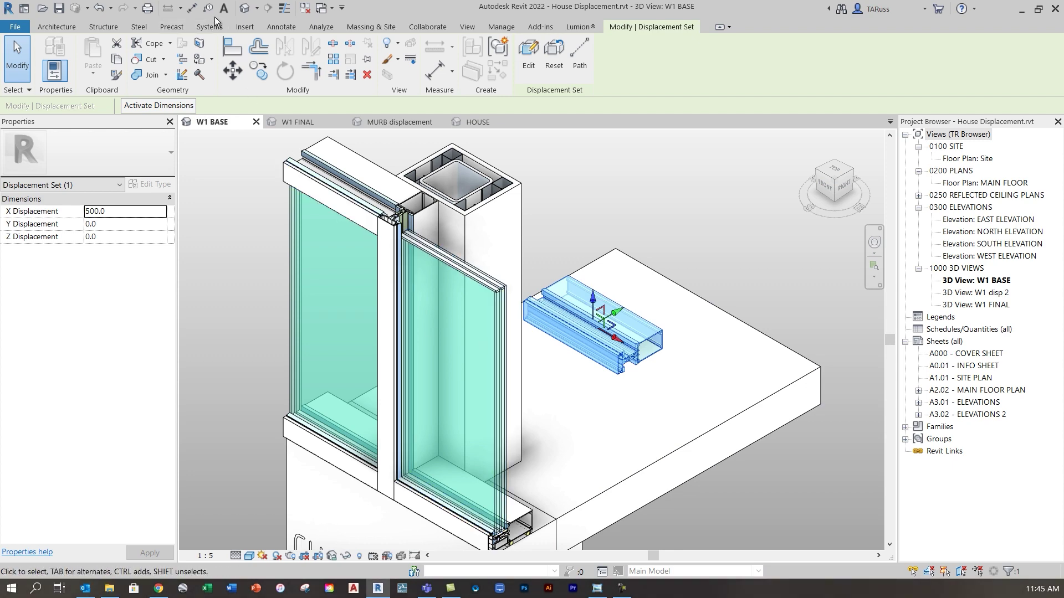
# Turn on Thin Lines display (TL) from the default {3D} view.
pyautogui.click(246, 8)
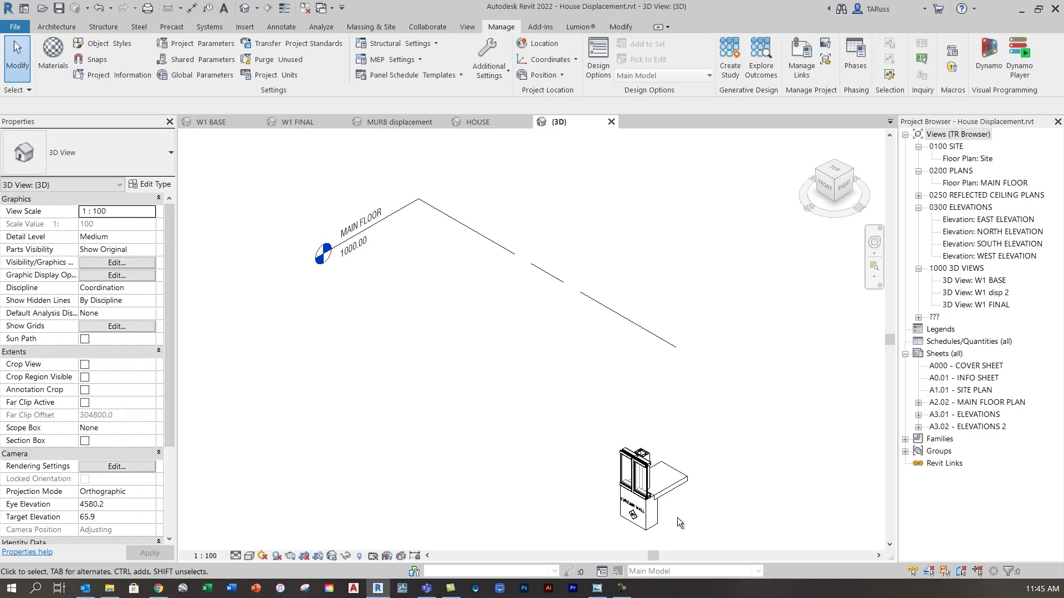
pyautogui.scroll(8, 680, 523)
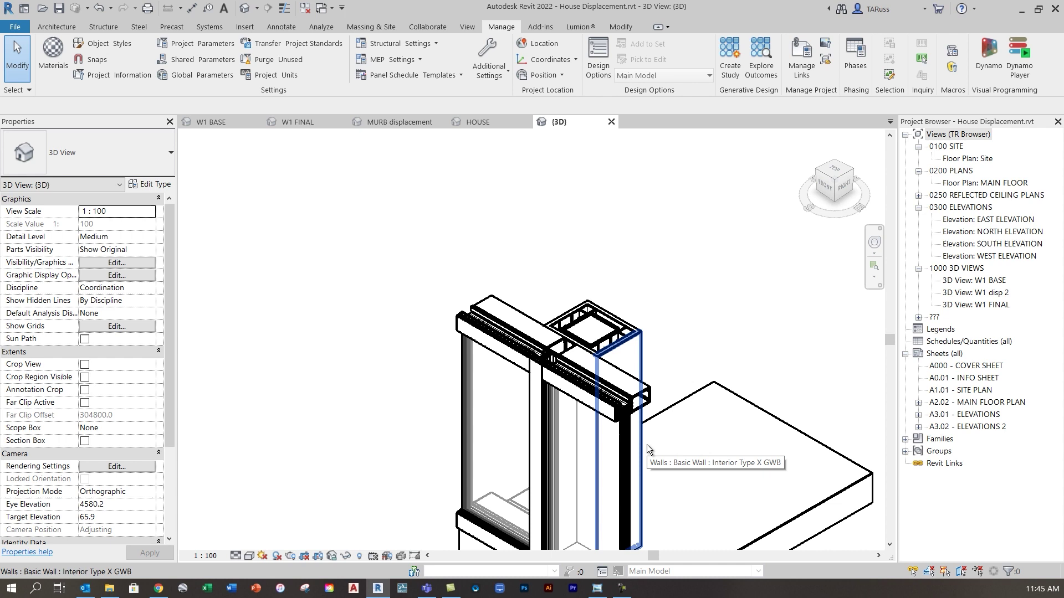
pyautogui.press('t')
pyautogui.press('l')
pyautogui.scroll(3, 621, 407)
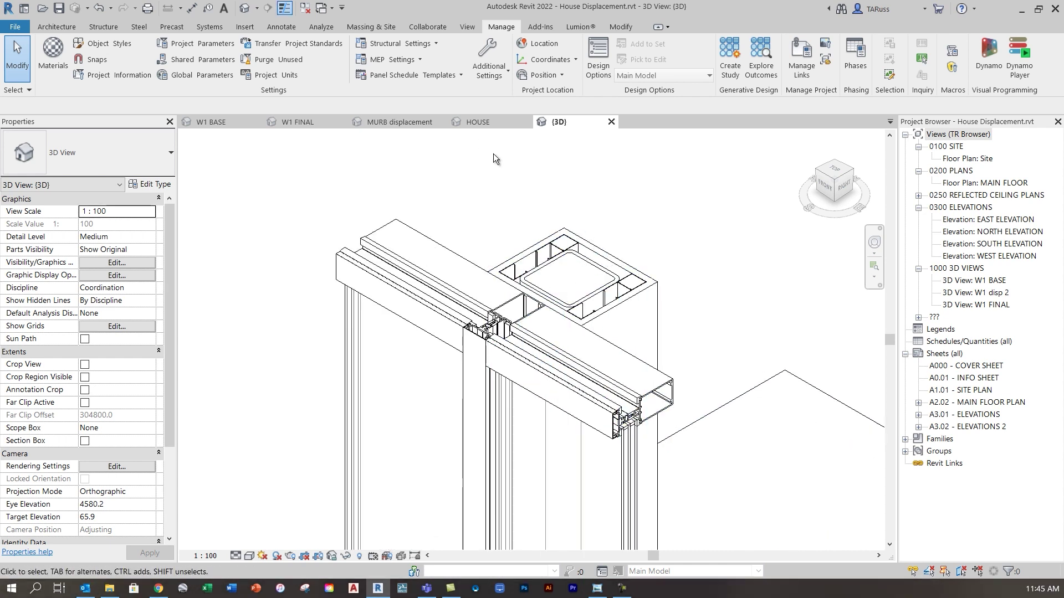
# Close the {3D} view and frame the displaced mullion in W1 BASE.
pyautogui.click(612, 122)
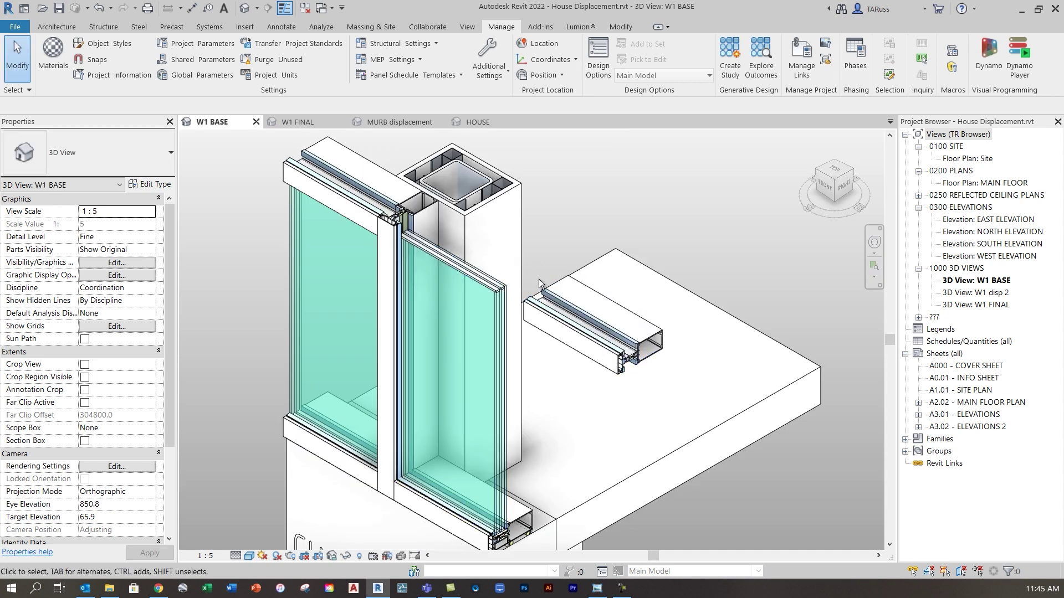
pyautogui.scroll(1, 540, 282)
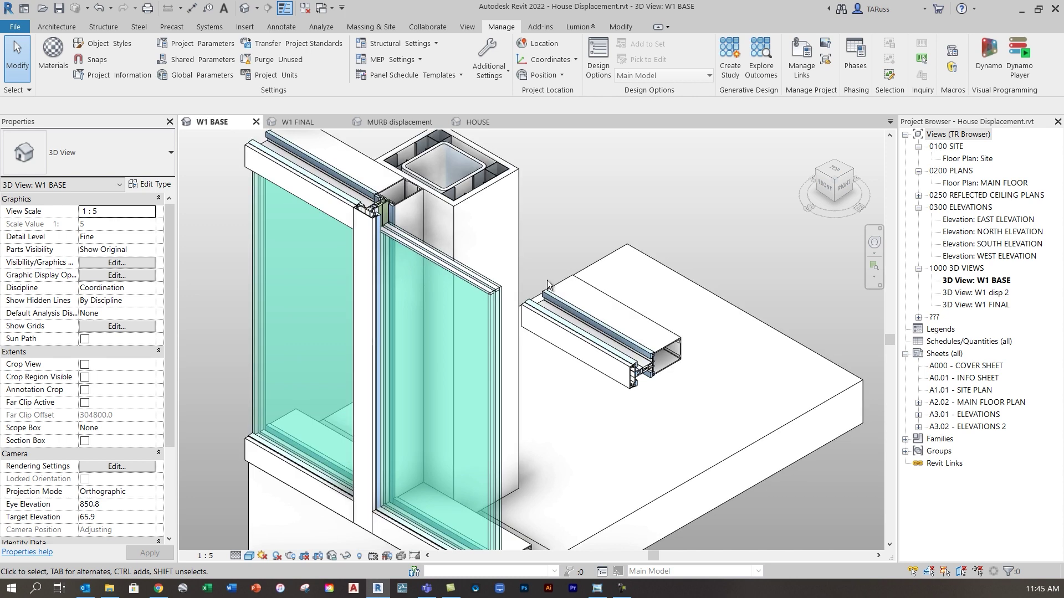
pyautogui.scroll(-3, 537, 230)
pyautogui.scroll(1, 624, 200)
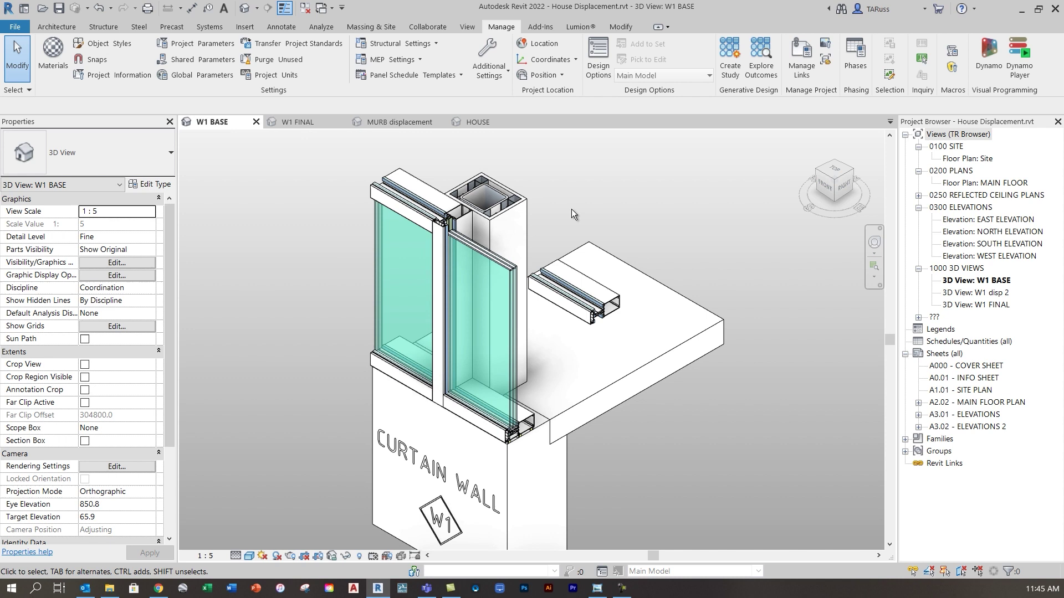
pyautogui.scroll(5, 556, 219)
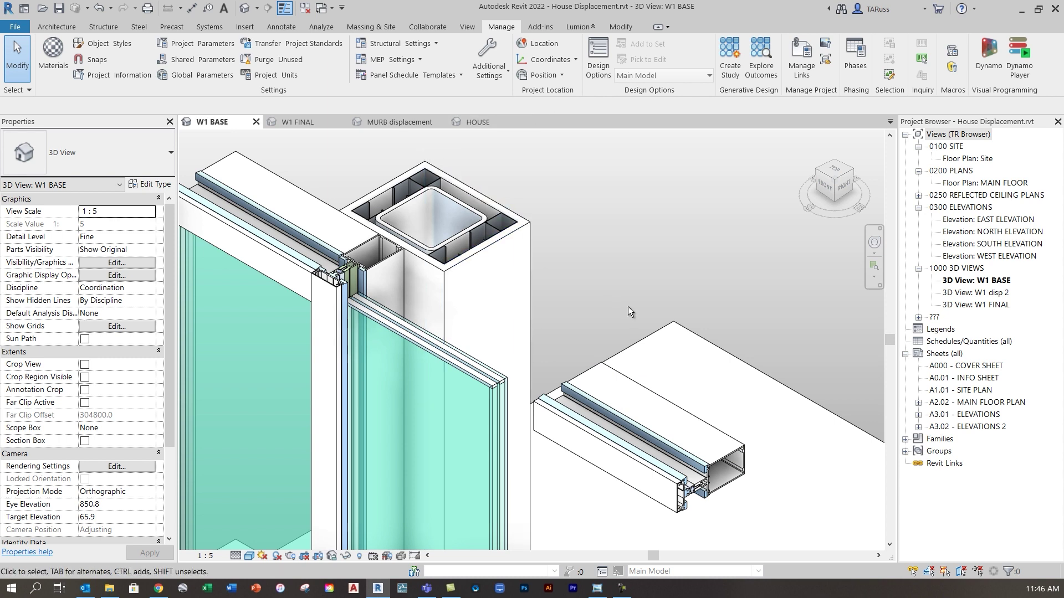
# Select the displaced mullion's displacement set and begin adding displacement paths from its edges.
pyautogui.click(636, 426)
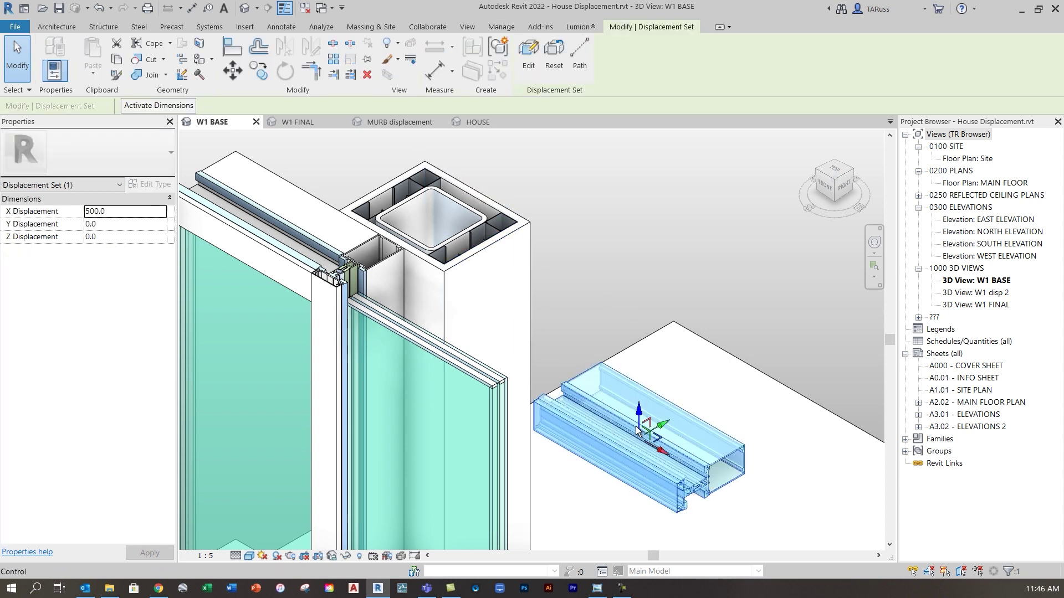
pyautogui.click(579, 51)
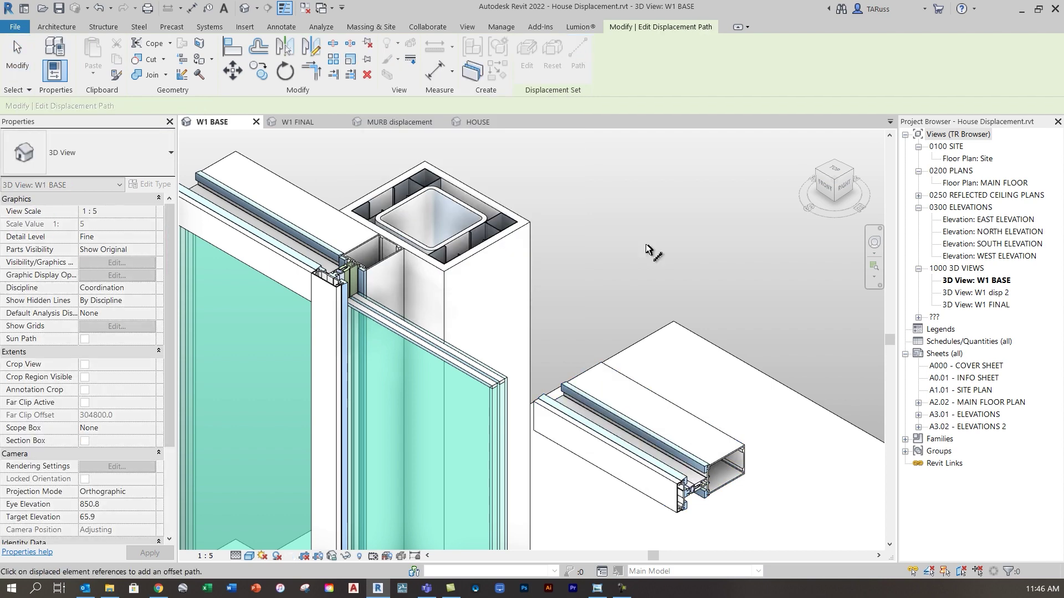
pyautogui.scroll(2, 576, 399)
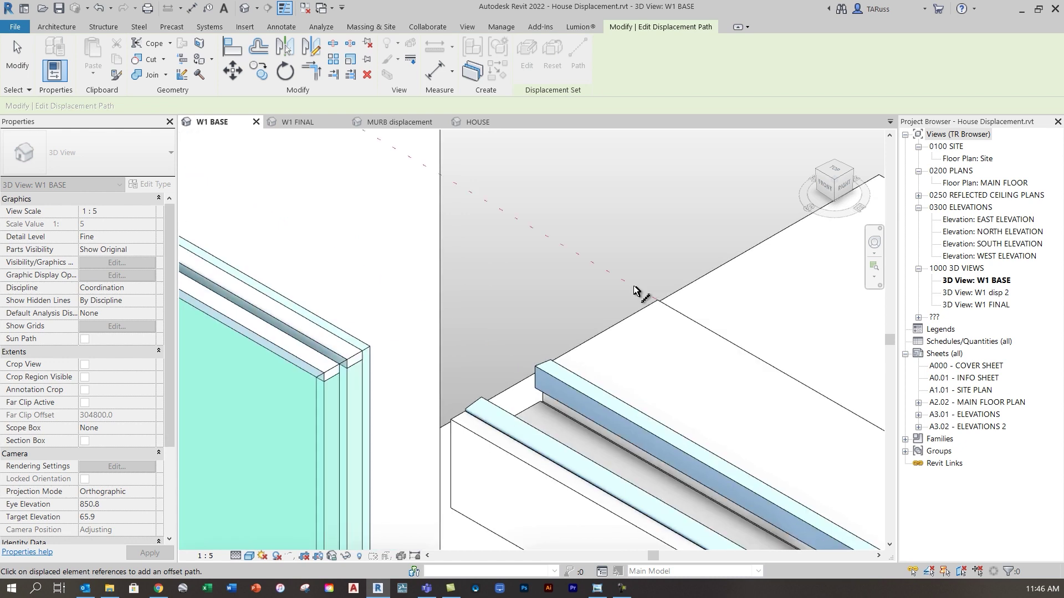
pyautogui.scroll(1, 553, 380)
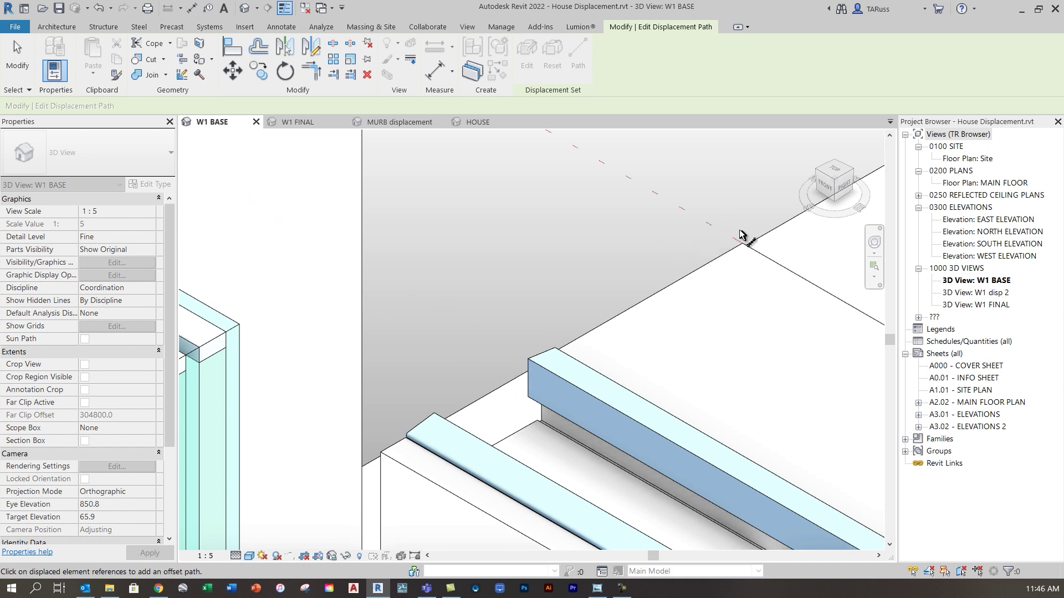
pyautogui.scroll(1, 739, 243)
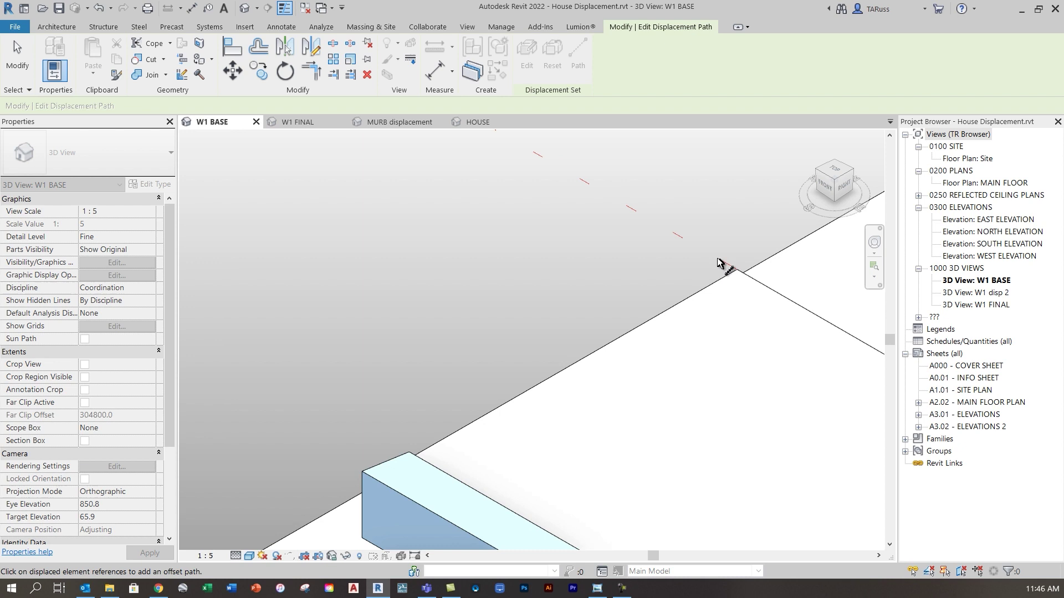
pyautogui.scroll(-2, 741, 221)
pyautogui.scroll(-3, 741, 199)
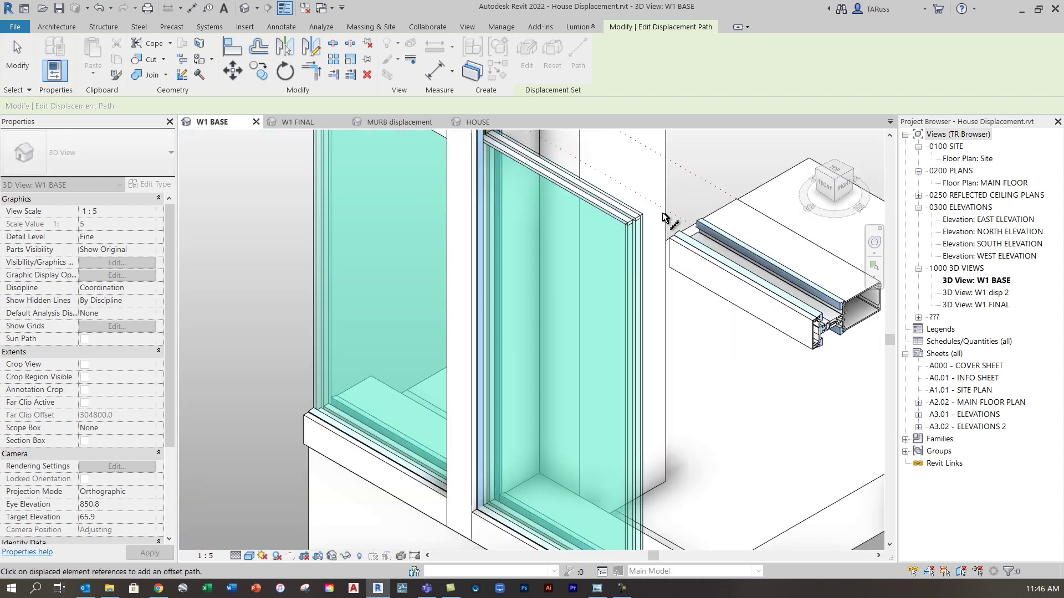
pyautogui.scroll(3, 619, 239)
pyautogui.scroll(-3, 687, 277)
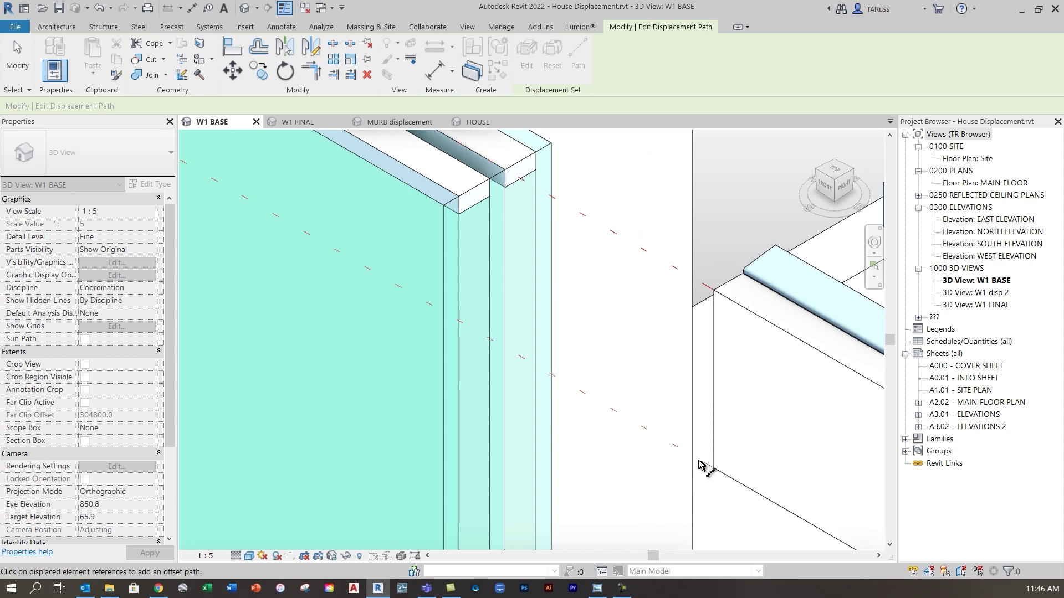
pyautogui.scroll(3, 424, 352)
pyautogui.scroll(-4, 424, 352)
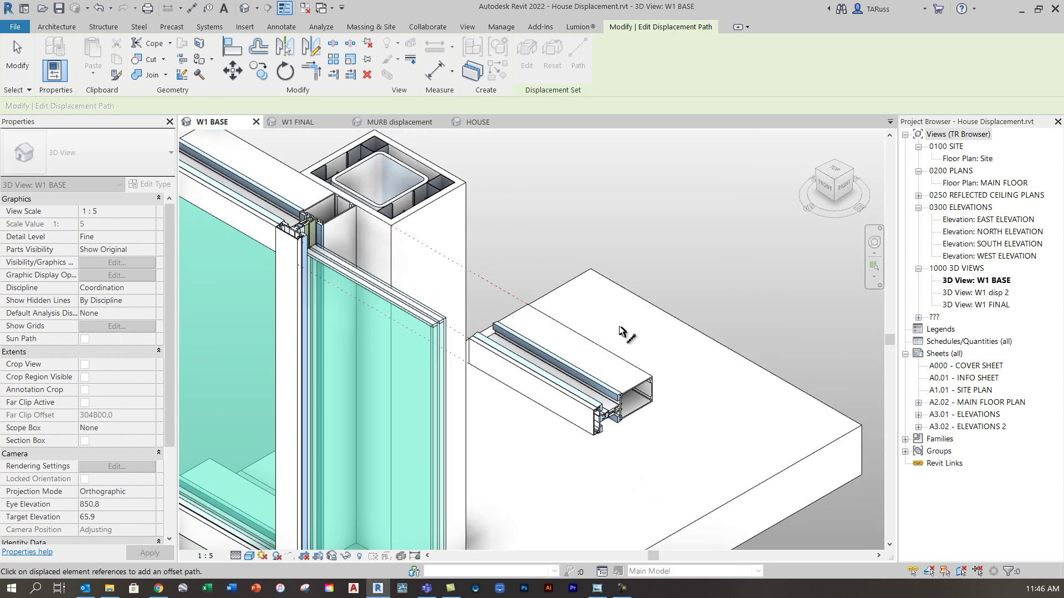
pyautogui.click(17, 56)
pyautogui.scroll(4, 626, 290)
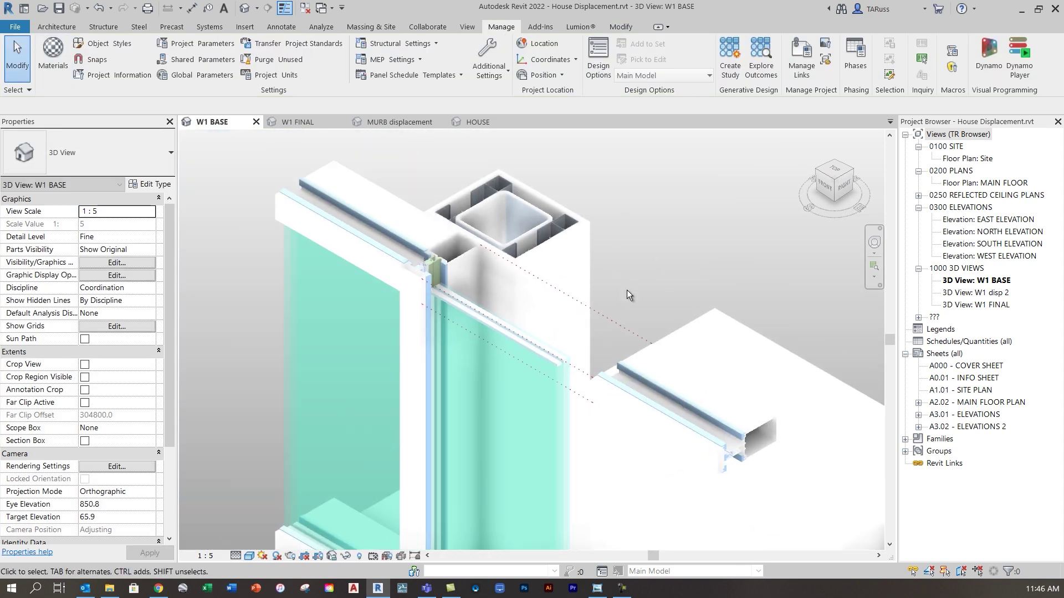
pyautogui.scroll(-2, 586, 280)
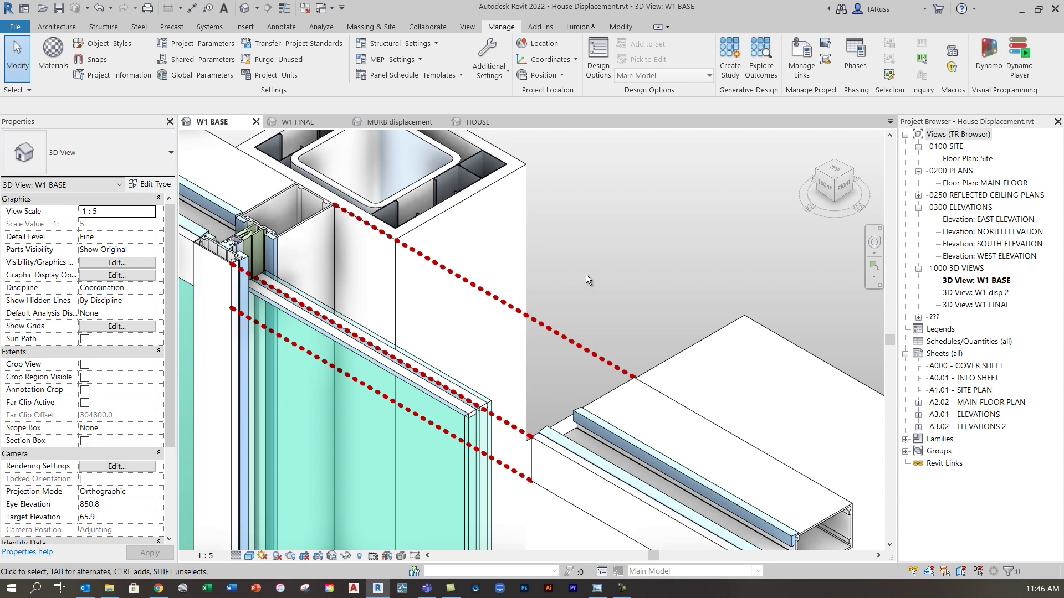
pyautogui.scroll(-3, 560, 258)
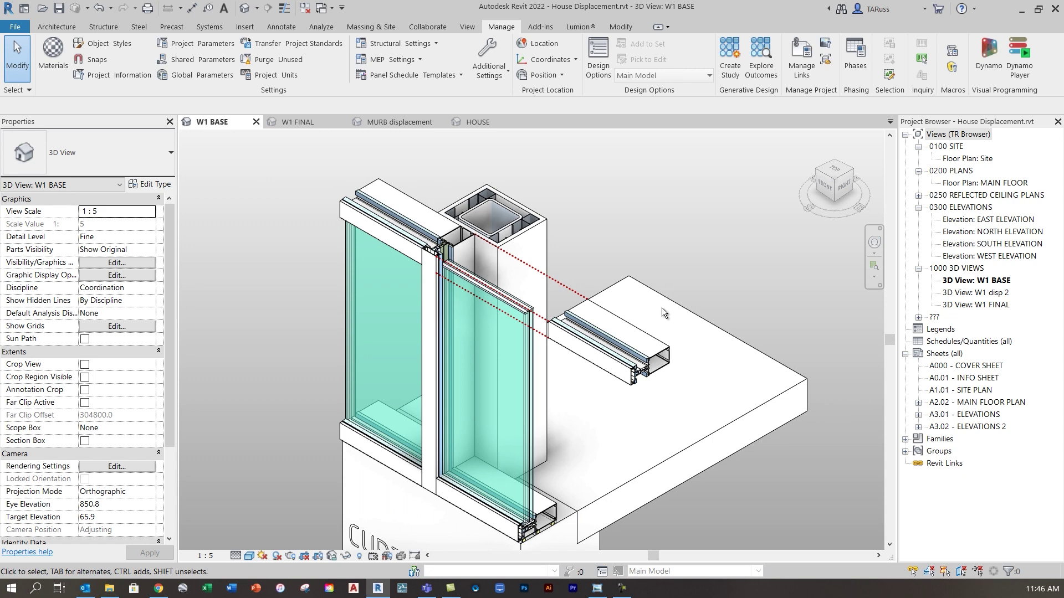
pyautogui.scroll(4, 614, 327)
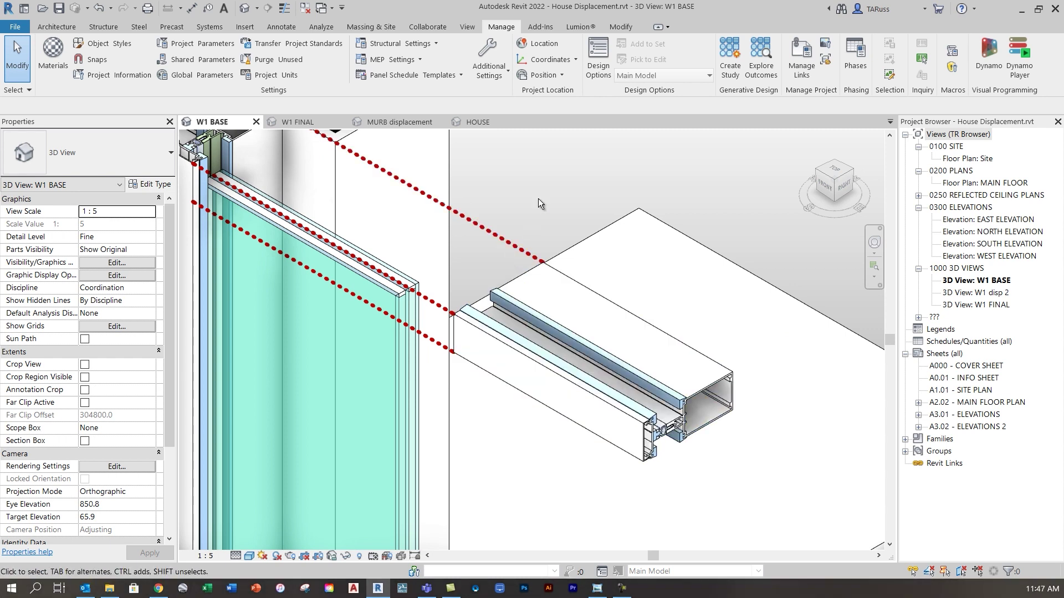
pyautogui.click(501, 29)
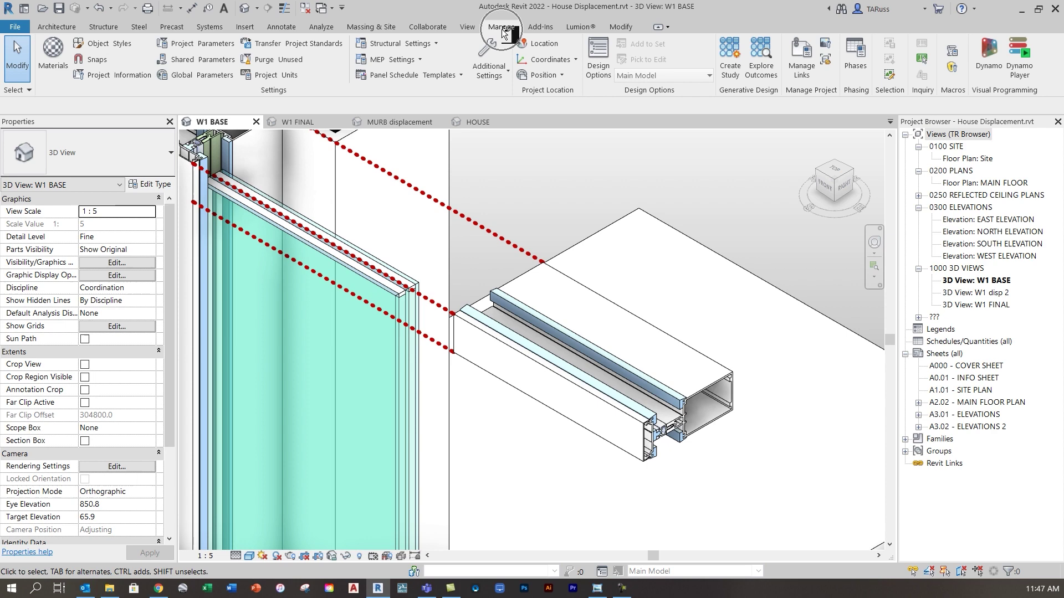
pyautogui.click(112, 42)
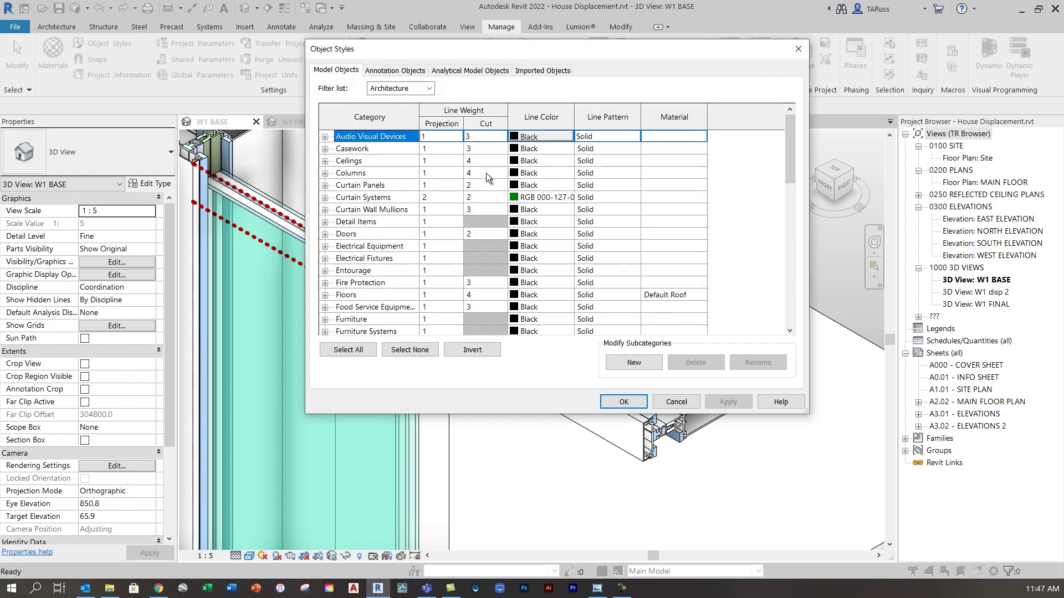
pyautogui.moveTo(418, 55); pyautogui.dragTo(379, 64)
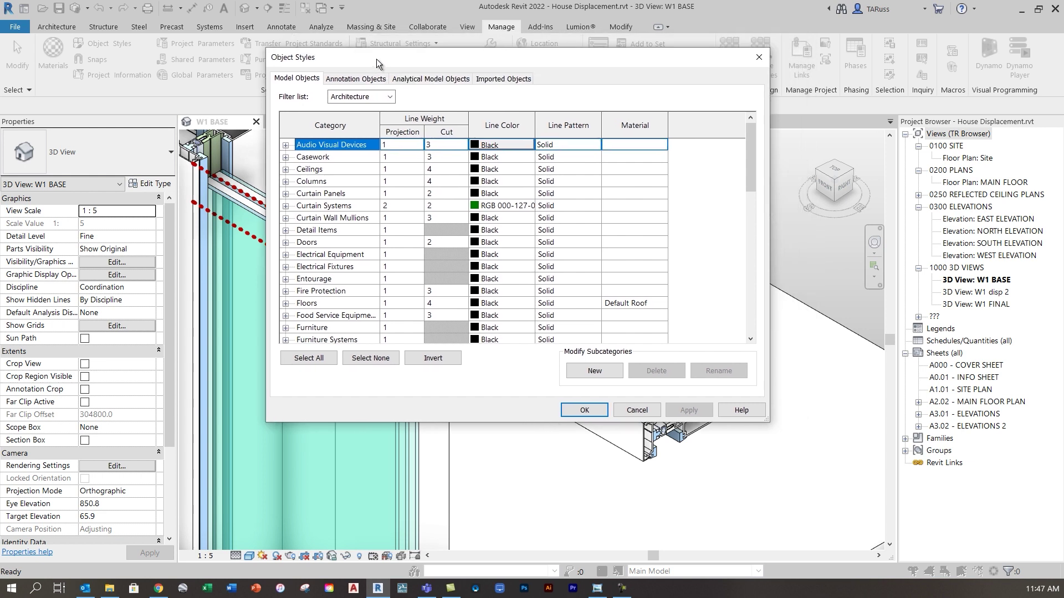
pyautogui.click(341, 81)
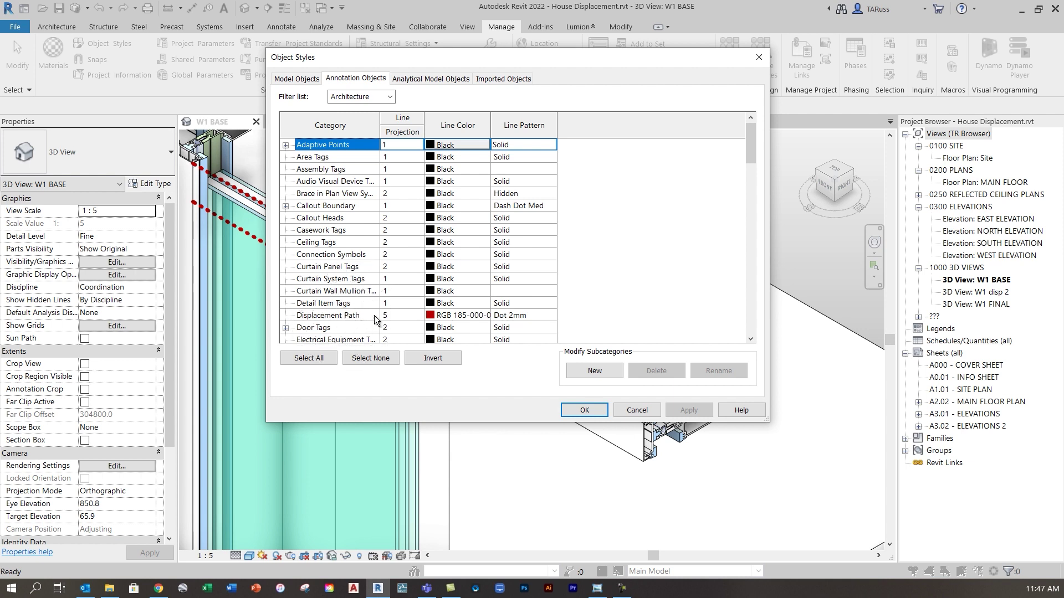
pyautogui.click(420, 317)
pyautogui.click(419, 317)
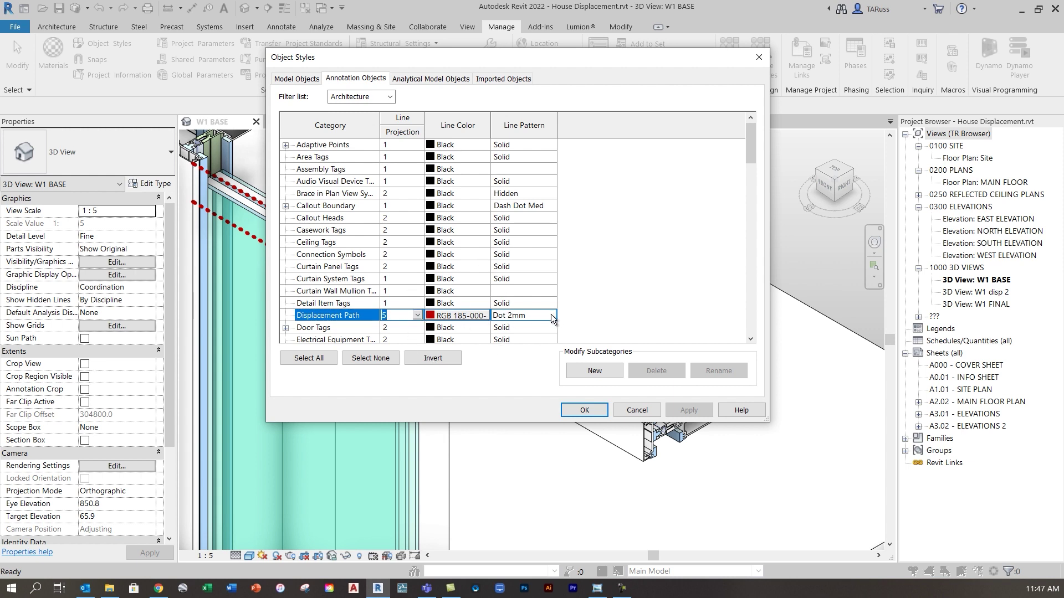
pyautogui.click(584, 410)
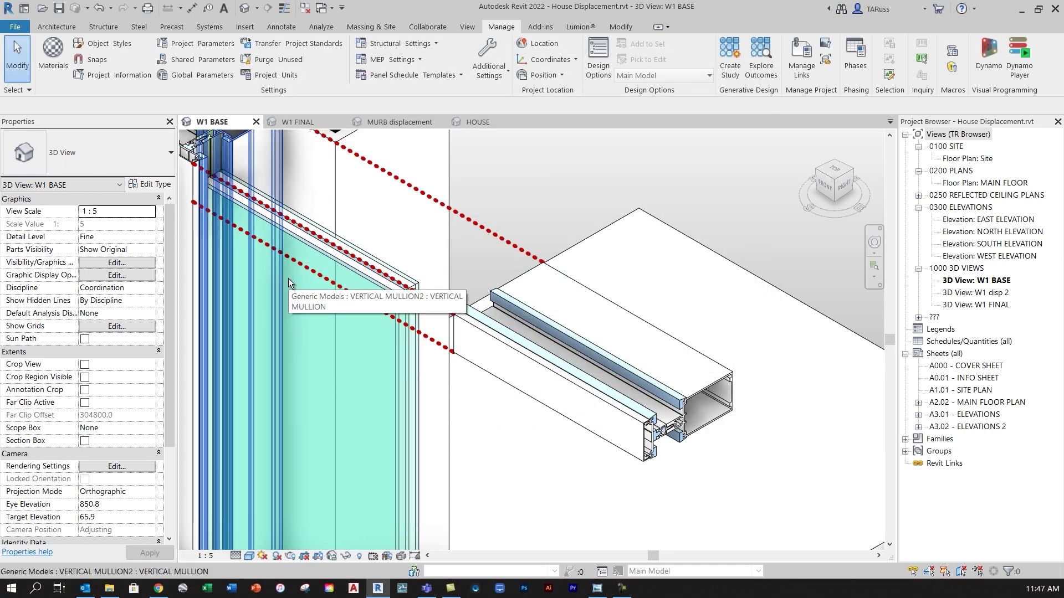
pyautogui.click(207, 556)
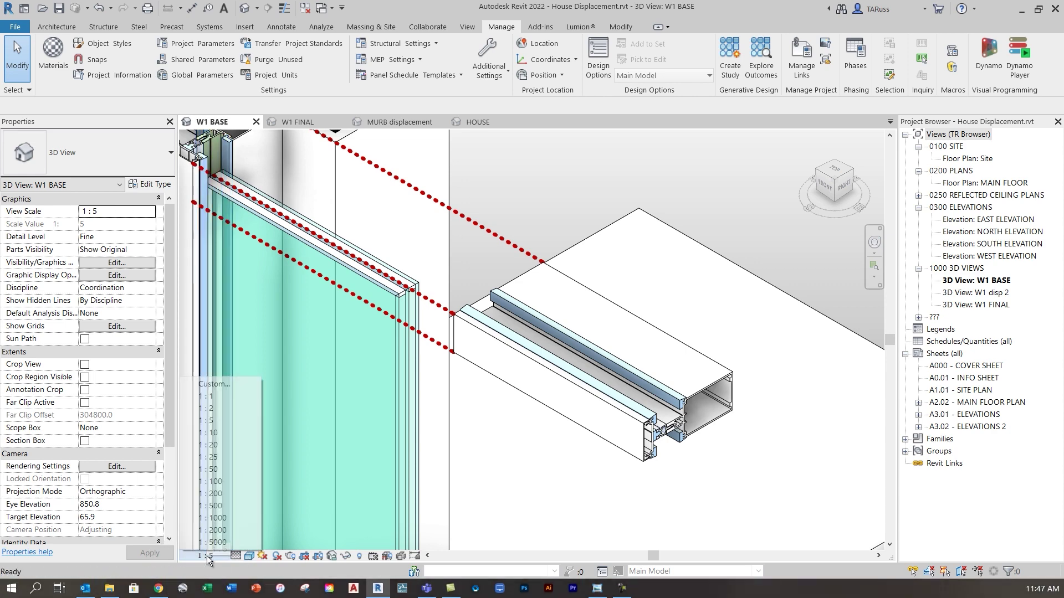
pyautogui.click(220, 456)
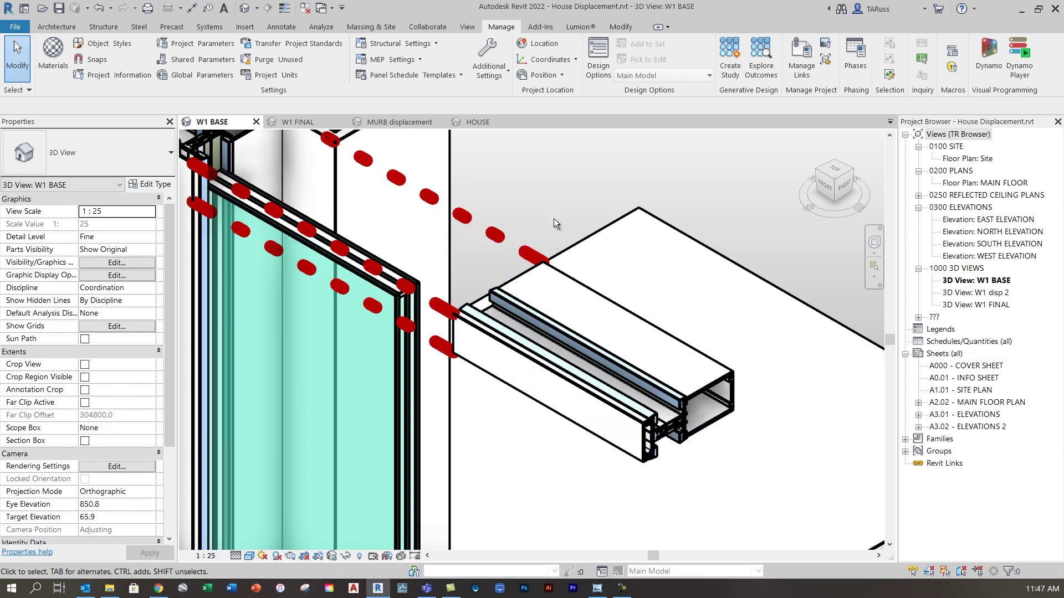
pyautogui.click(207, 555)
pyautogui.click(224, 420)
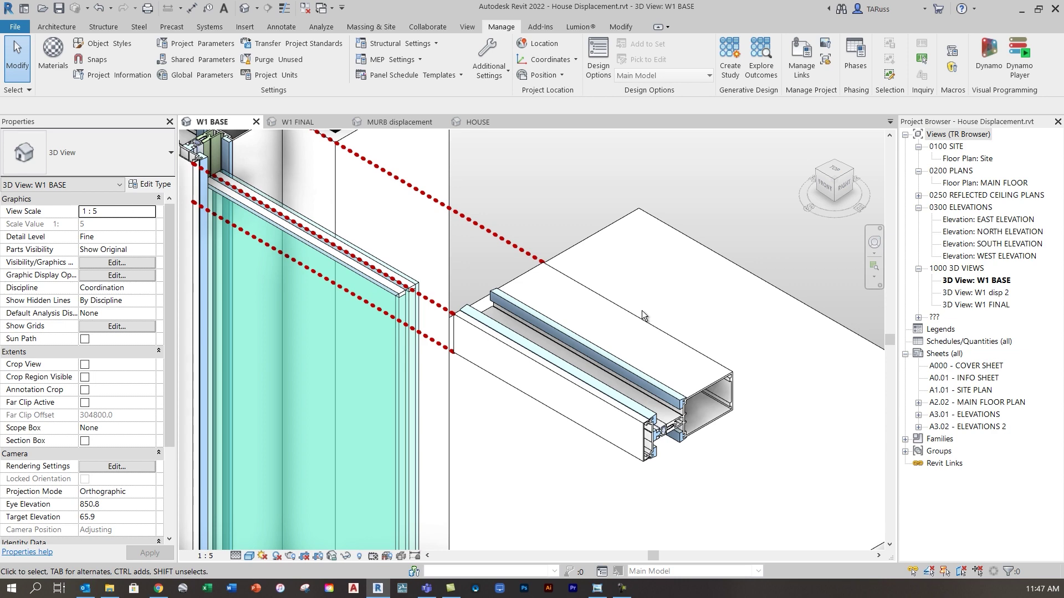
pyautogui.scroll(2, 515, 188)
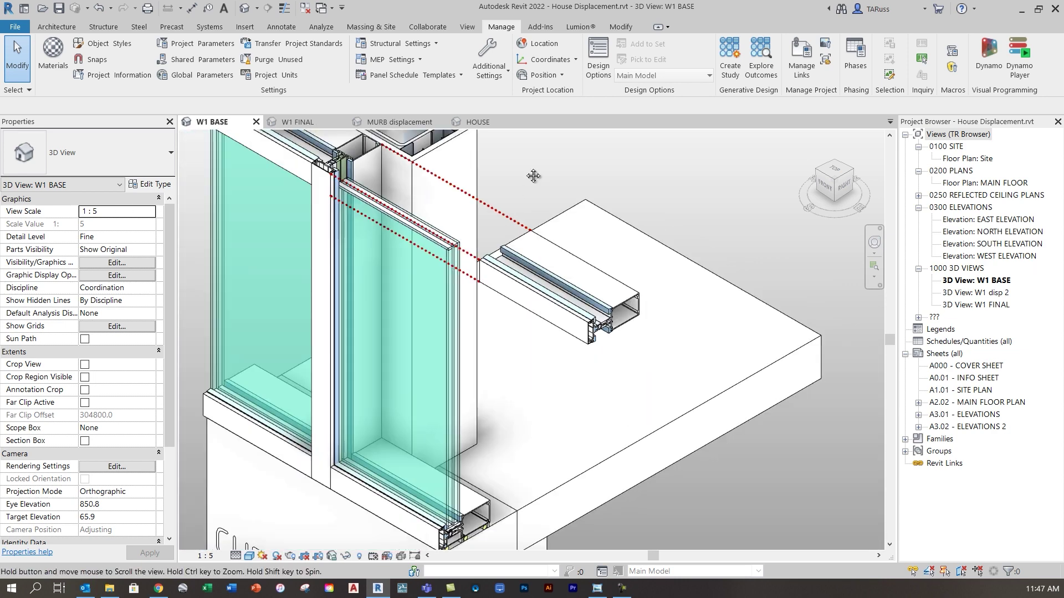
pyautogui.scroll(-4, 604, 261)
pyautogui.scroll(3, 531, 280)
pyautogui.scroll(1, 646, 241)
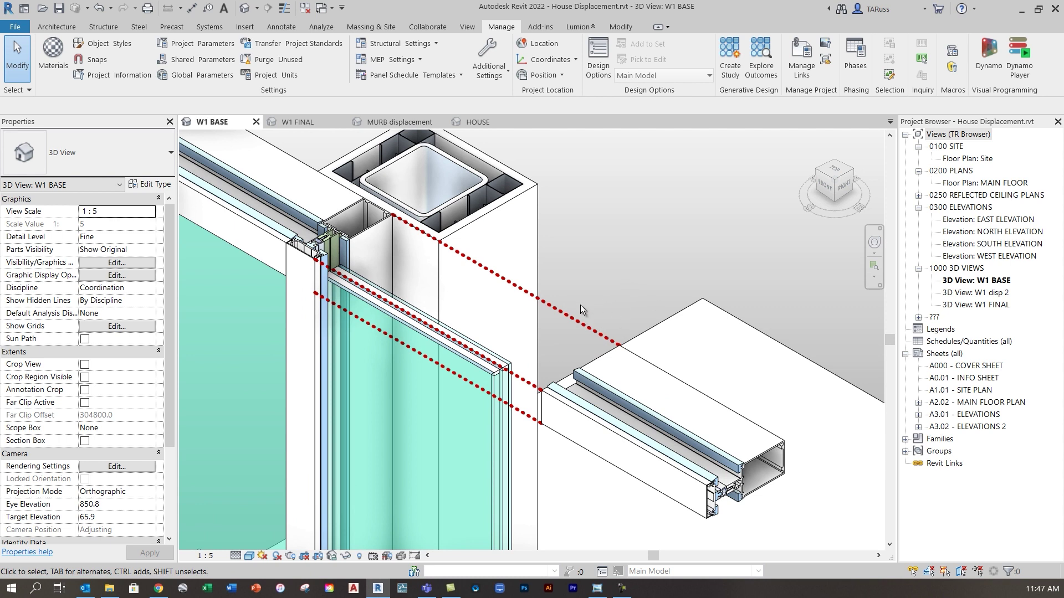
# Review the project's Line Patterns list and close it without changes.
pyautogui.click(489, 72)
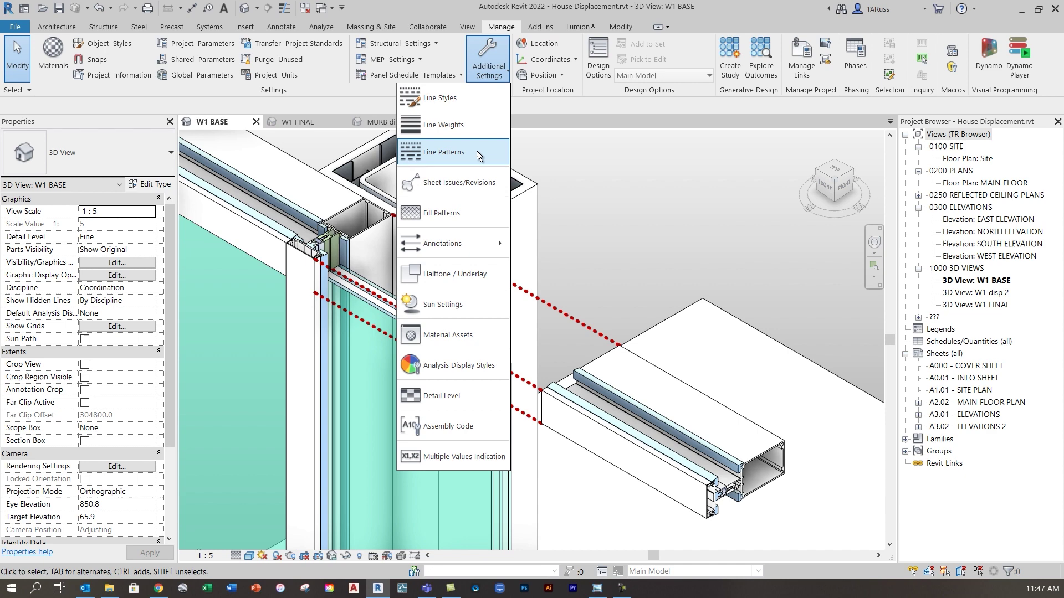
pyautogui.click(447, 155)
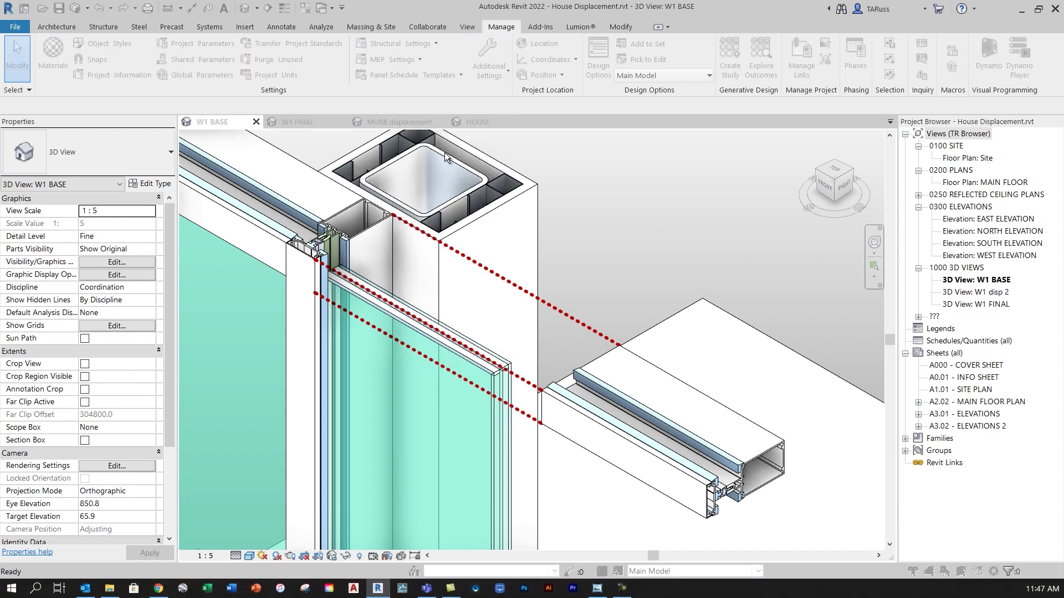
pyautogui.moveTo(523, 189); pyautogui.dragTo(521, 82)
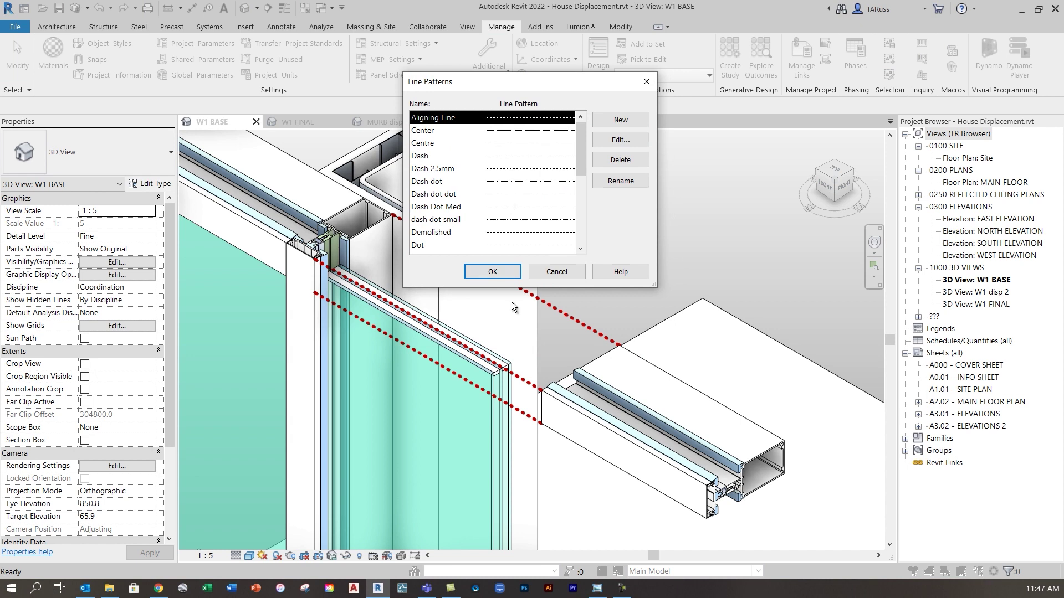
pyautogui.click(495, 272)
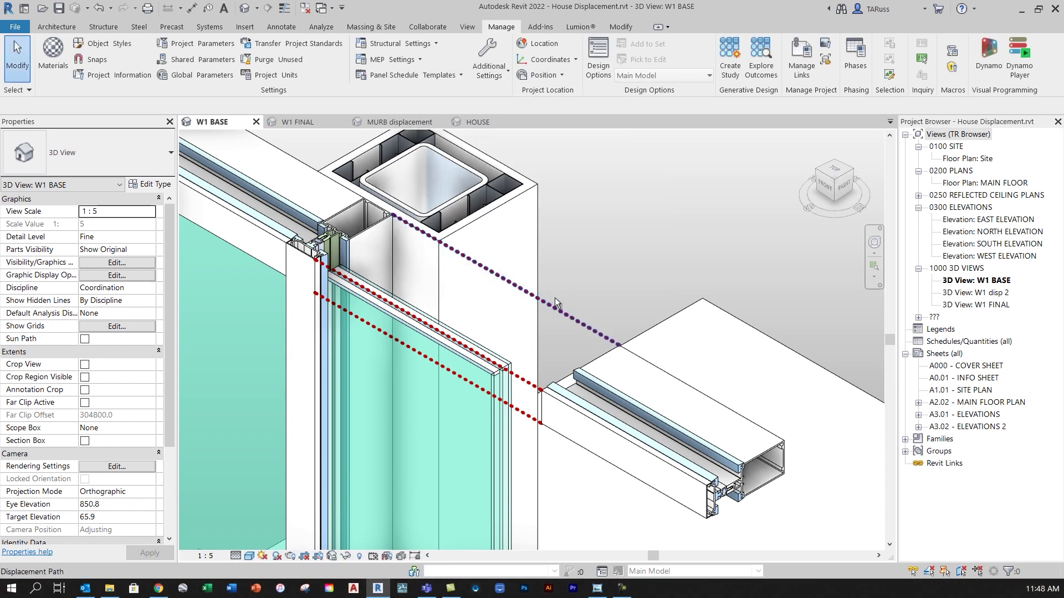
pyautogui.scroll(-3, 604, 241)
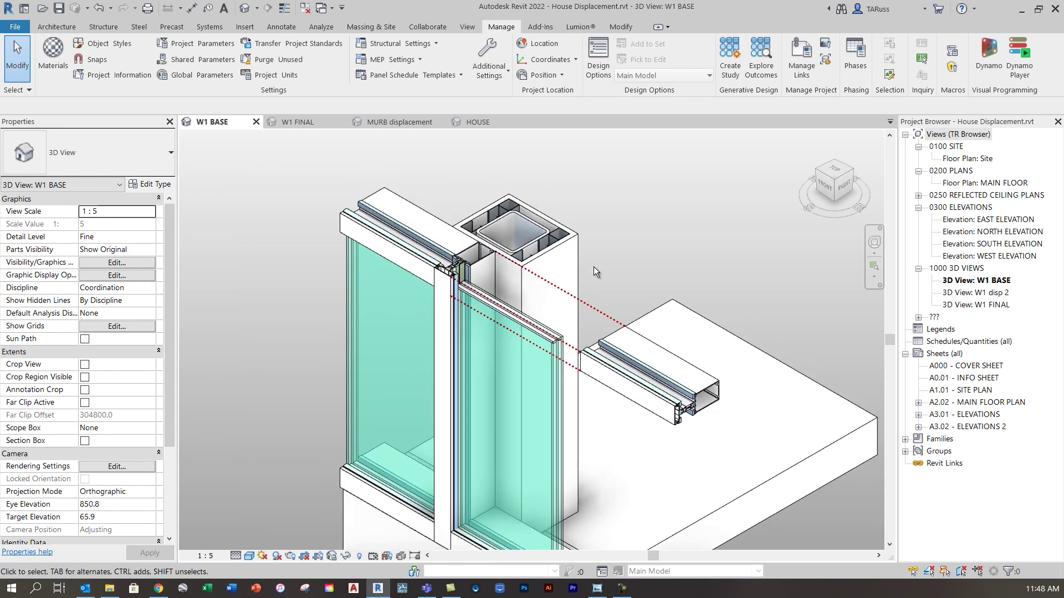
pyautogui.scroll(2, 623, 258)
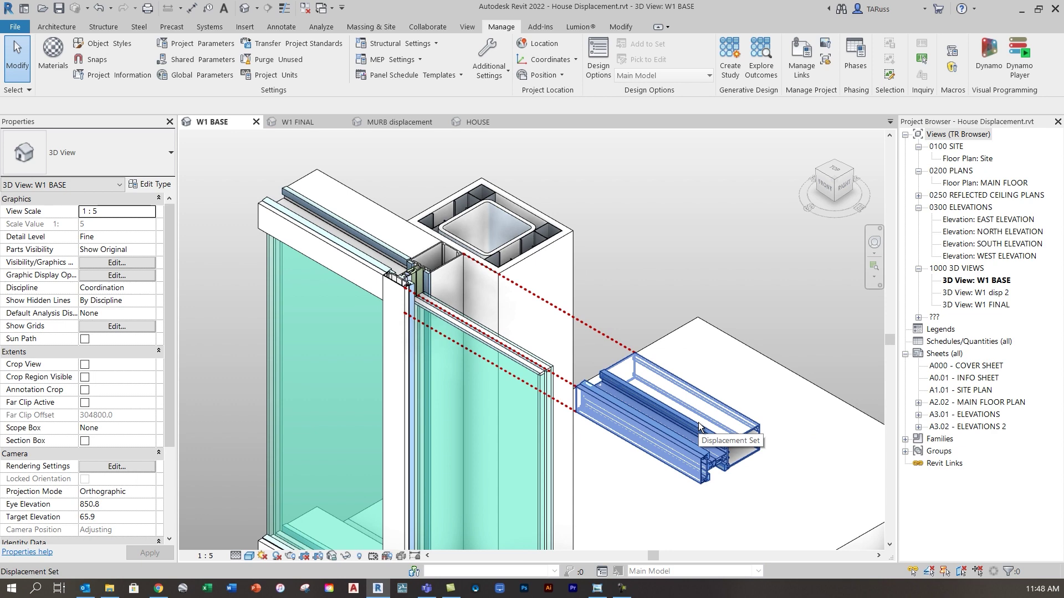
# Open the W1 disp 2 view, return to W1 FINAL and orbit to its left side.
pyautogui.click(294, 122)
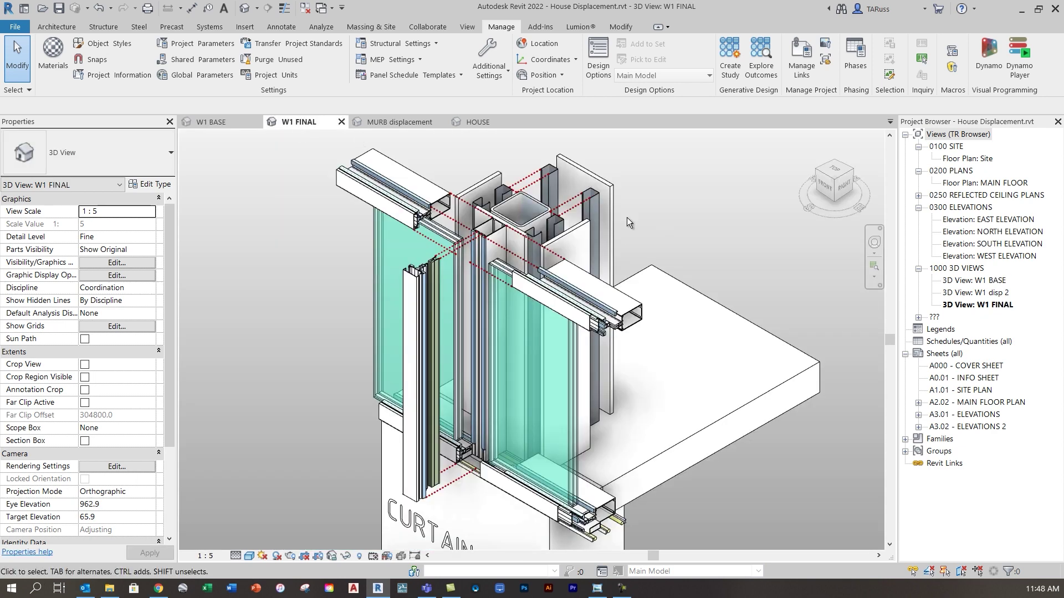
pyautogui.scroll(3, 627, 217)
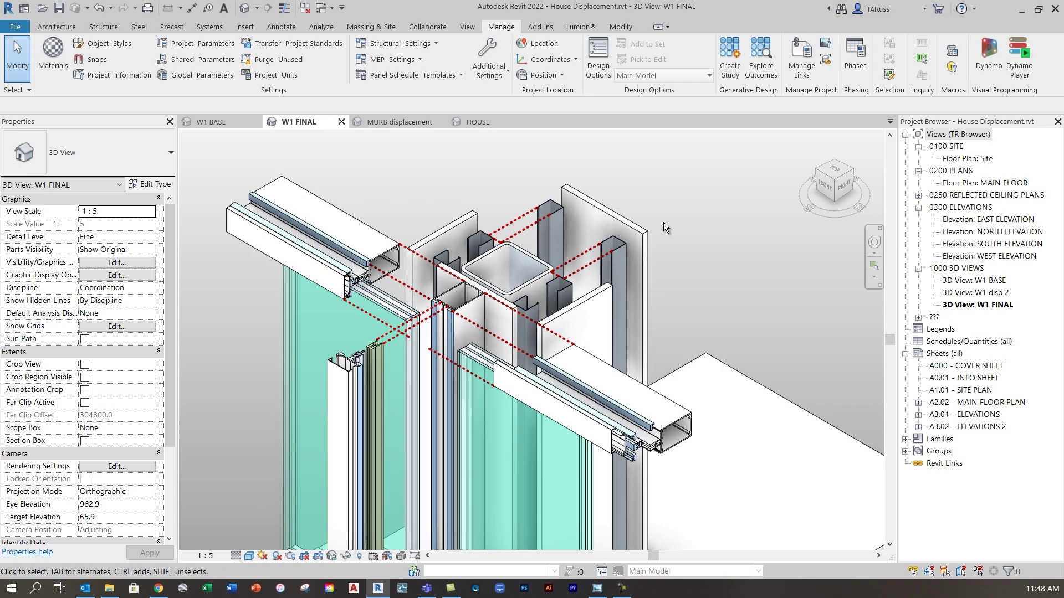
pyautogui.doubleClick(992, 293)
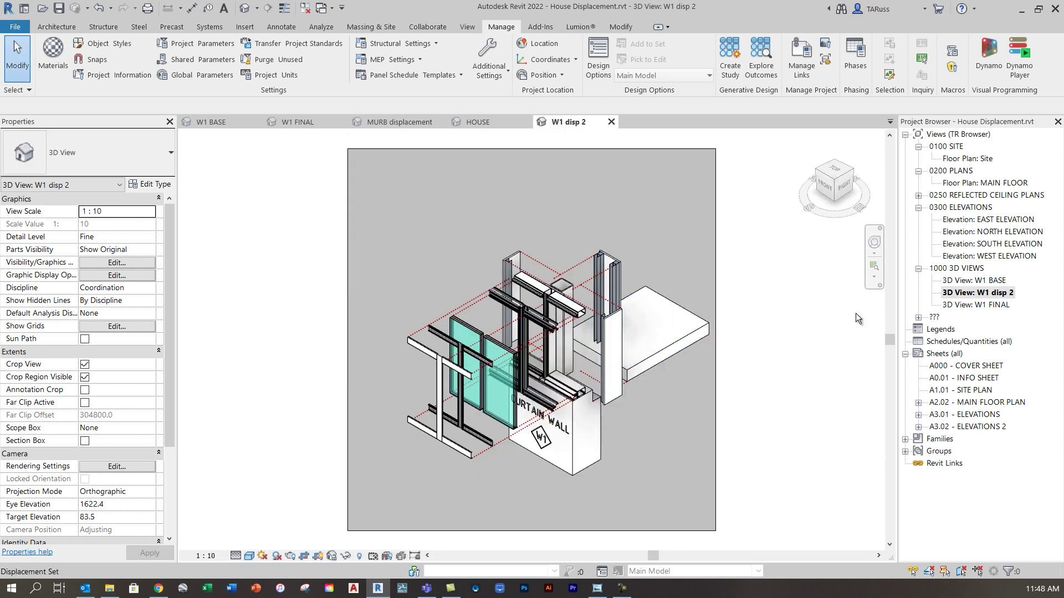
pyautogui.doubleClick(985, 305)
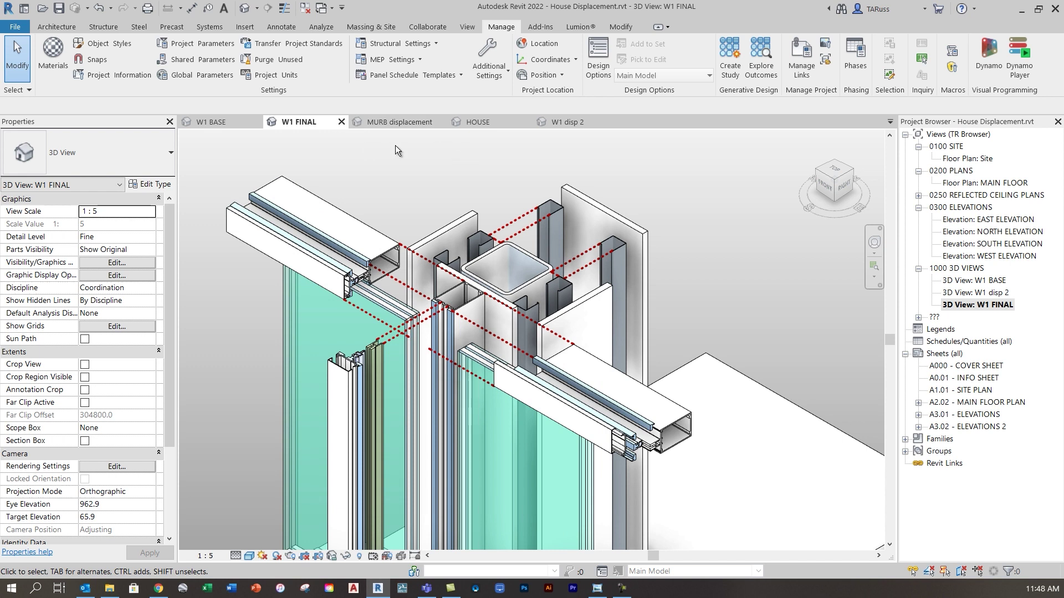
pyautogui.scroll(-4, 374, 248)
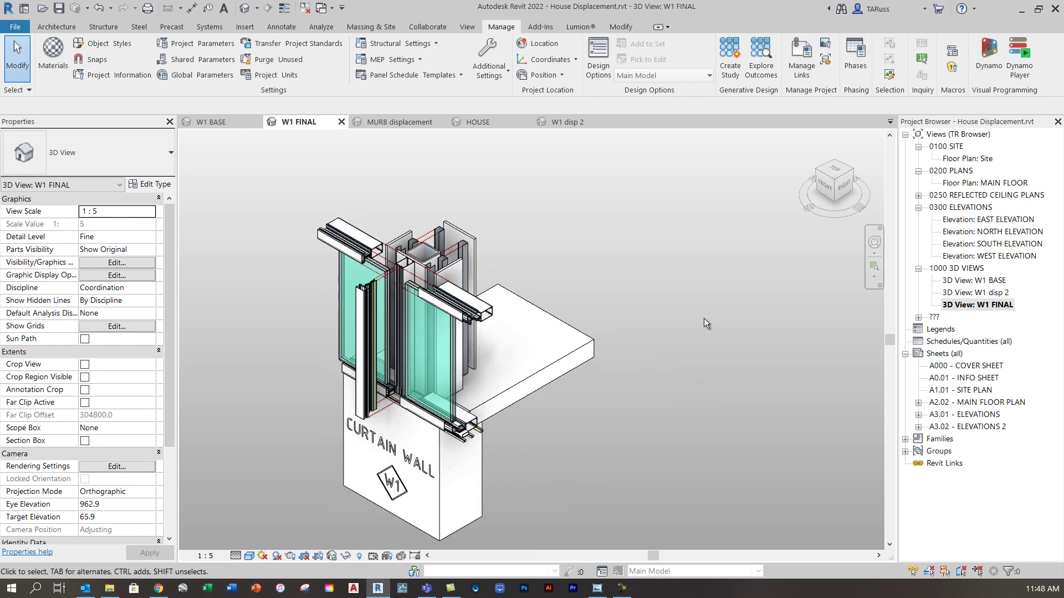
pyautogui.keyDown('shift'); pyautogui.moveTo(620, 327); pyautogui.dragTo(402, 360, button='middle'); pyautogui.keyUp('shift')
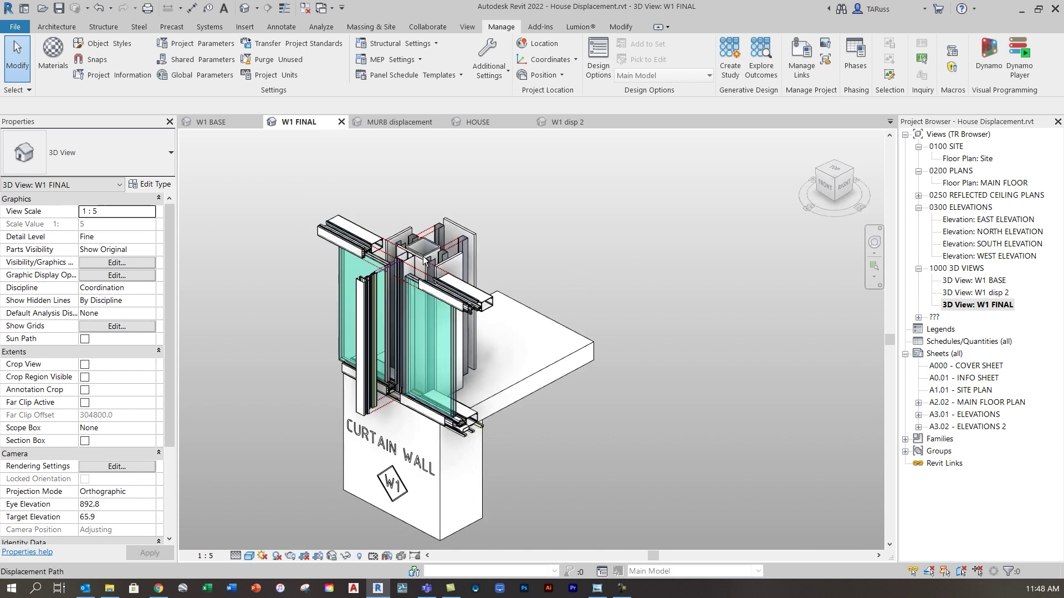
# In W1 BASE, view the model from front-left, back-left, back-right, then front.
pyautogui.click(219, 123)
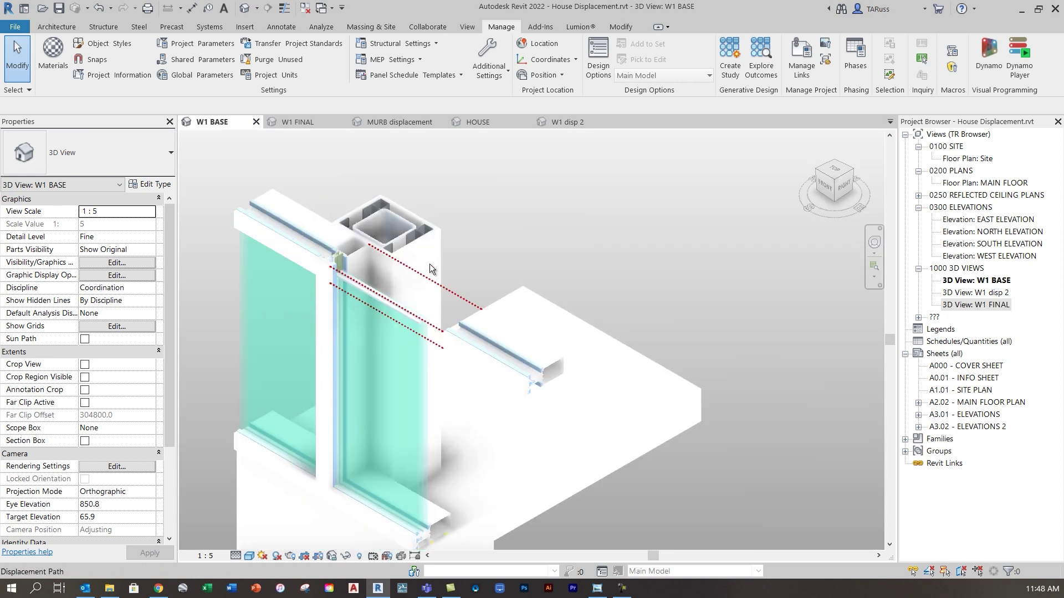
pyautogui.click(817, 171)
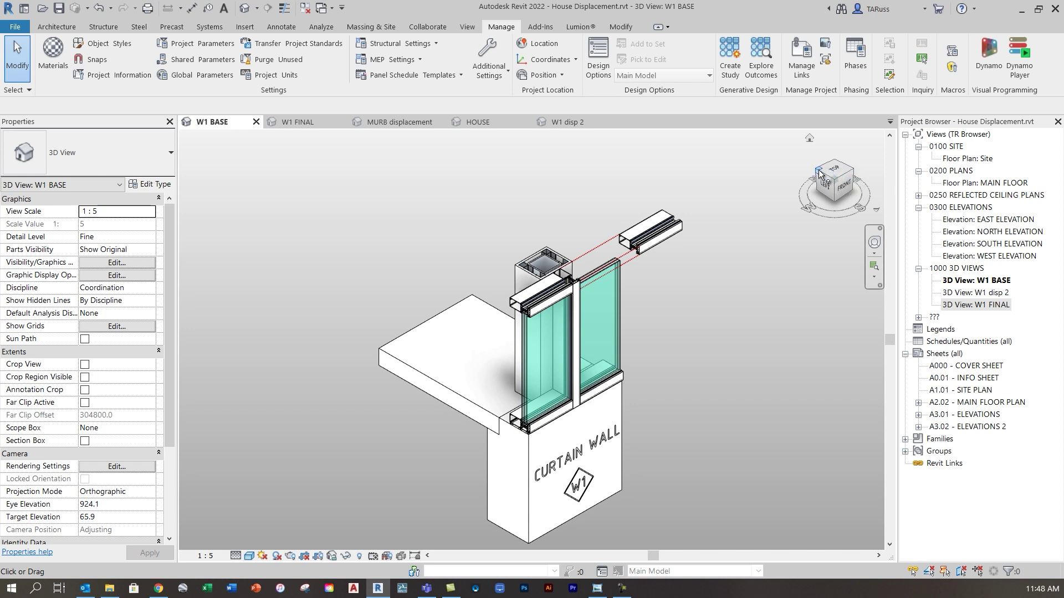
pyautogui.click(819, 173)
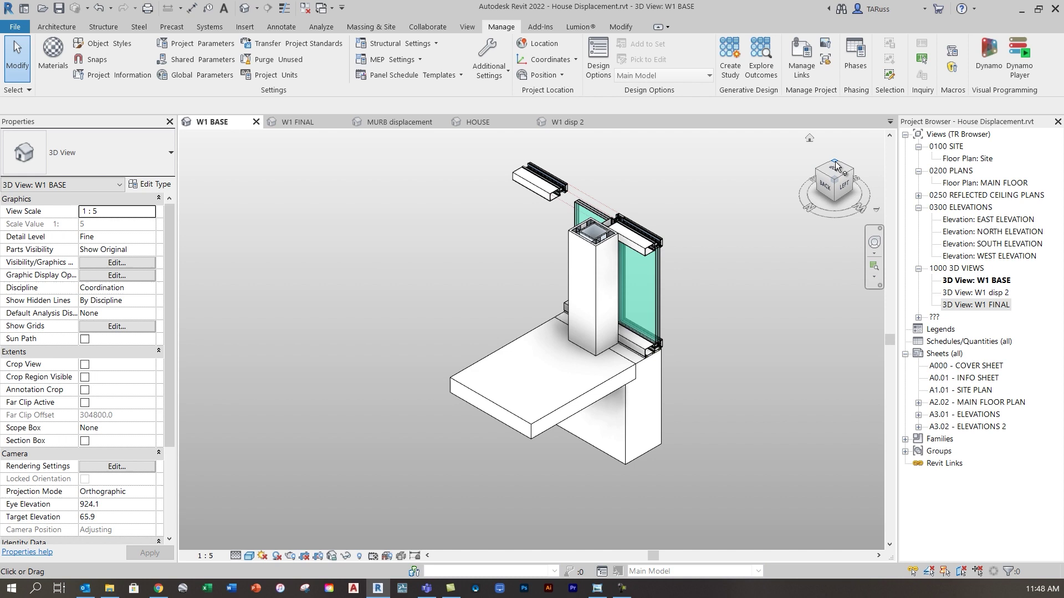
pyautogui.click(836, 166)
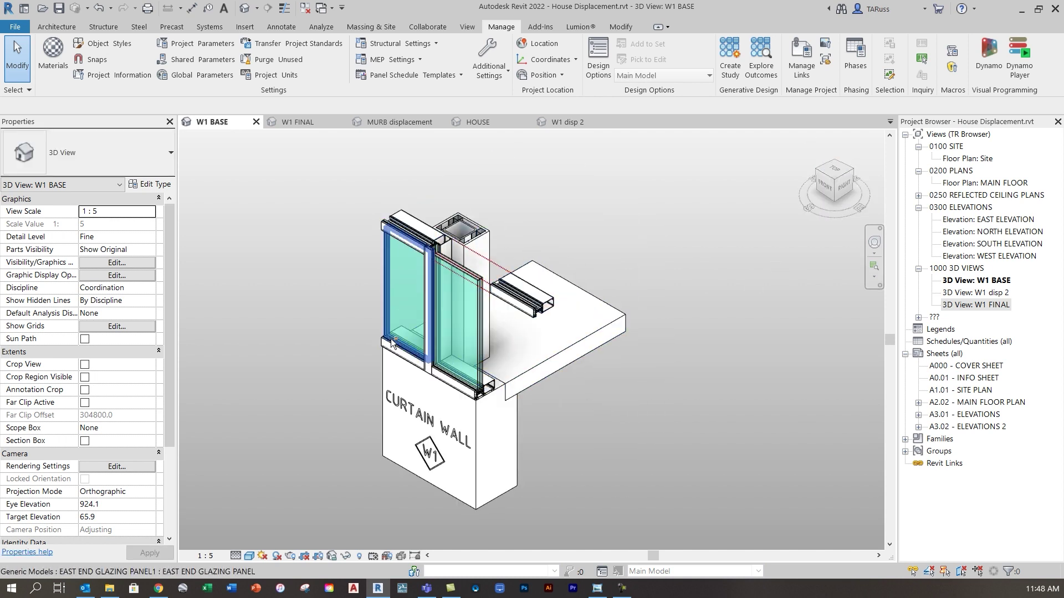
pyautogui.moveTo(443, 283)
pyautogui.keyDown('shift'); pyautogui.mouseDown(button='middle')
pyautogui.moveTo(491, 264)
pyautogui.moveTo(345, 311)
pyautogui.moveTo(503, 339)
pyautogui.moveTo(373, 282)
pyautogui.moveTo(424, 312)
pyautogui.moveTo(414, 297)
pyautogui.mouseUp(button='middle'); pyautogui.keyUp('shift')
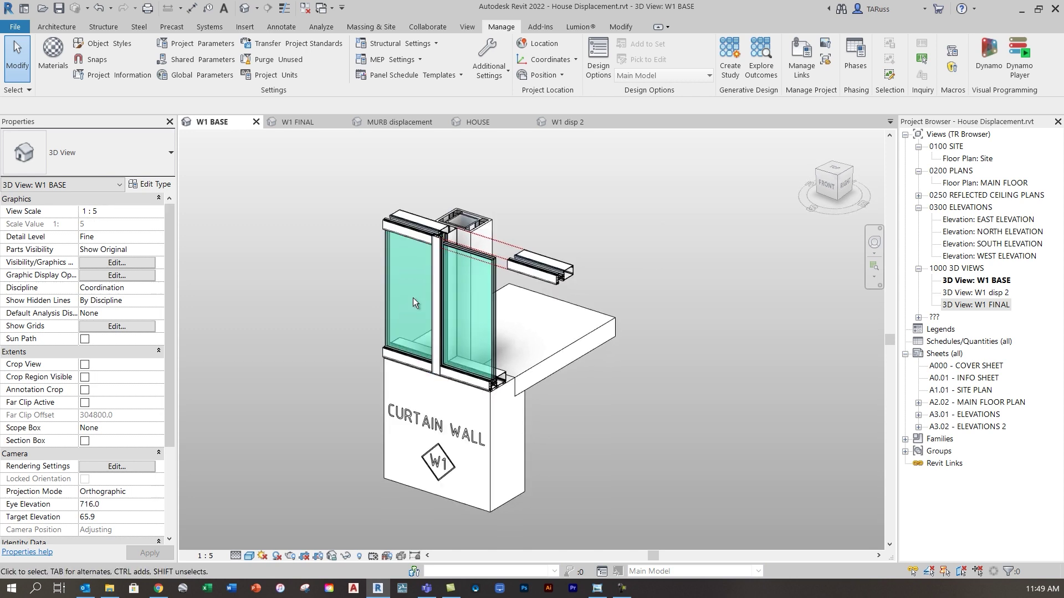